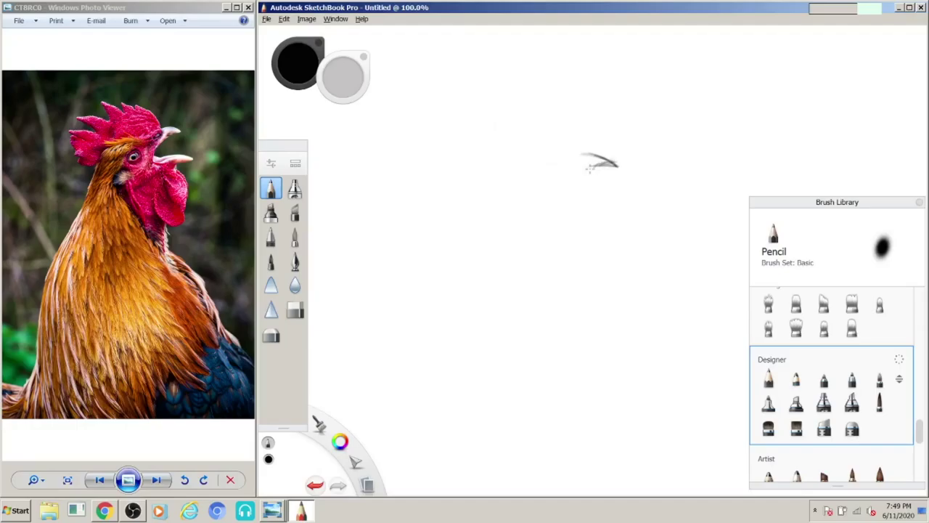
# Step: Pencil-sketch the wattle lines and the left and right neck contours down the page
pyautogui.moveTo(601, 247); pyautogui.dragTo(560, 295)
pyautogui.moveTo(557, 263)
pyautogui.mouseDown()
pyautogui.moveTo(537, 315)
pyautogui.moveTo(520, 219)
pyautogui.mouseUp()
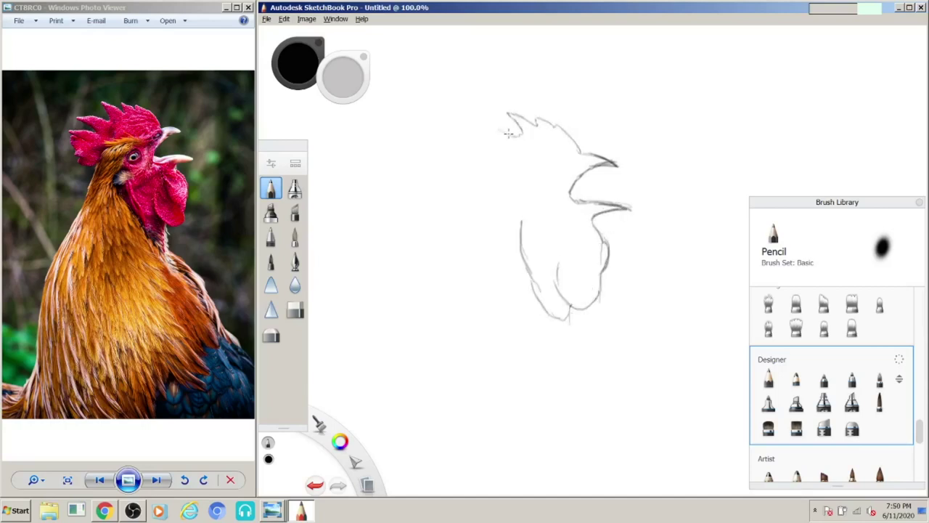
pyautogui.moveTo(480, 202); pyautogui.dragTo(413, 347)
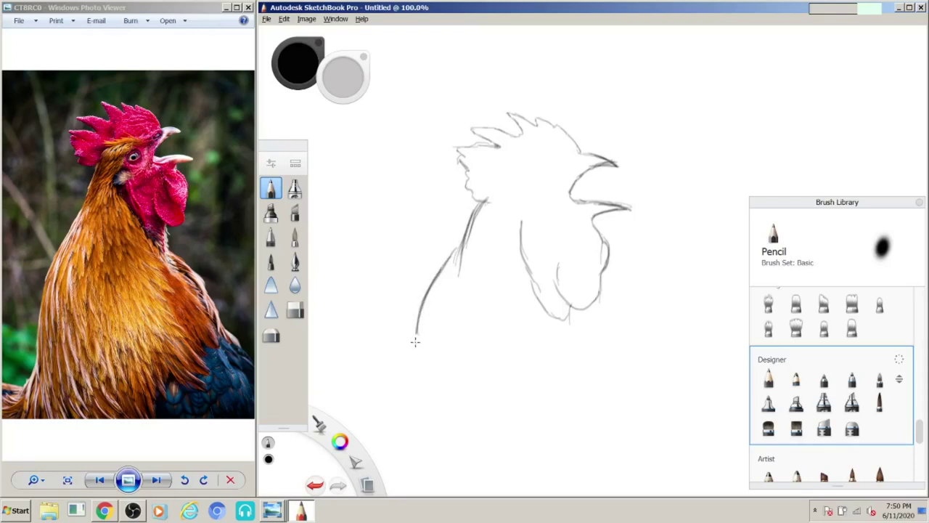
pyautogui.moveTo(427, 291); pyautogui.dragTo(392, 415)
pyautogui.moveTo(406, 347); pyautogui.dragTo(390, 428)
pyautogui.moveTo(570, 309); pyautogui.dragTo(650, 474)
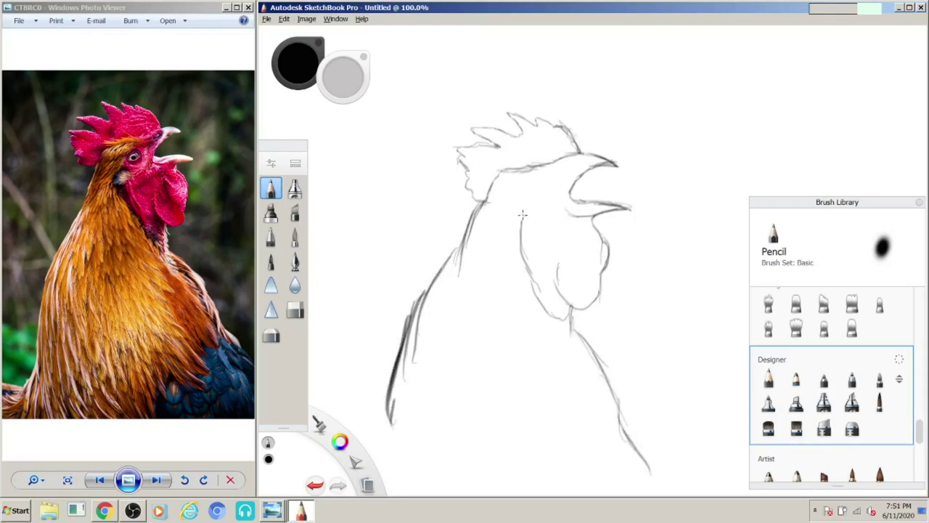
# Step: Trim the beak tip and refine a comb stroke by alternating the Hard Eraser and Pencil
pyautogui.press('e')
pyautogui.moveTo(617, 165); pyautogui.dragTo(608, 164)
pyautogui.press('e')
pyautogui.moveTo(560, 124); pyautogui.dragTo(581, 152)
pyautogui.press('e')
pyautogui.moveTo(565, 112); pyautogui.dragTo(574, 149)
pyautogui.press('e')
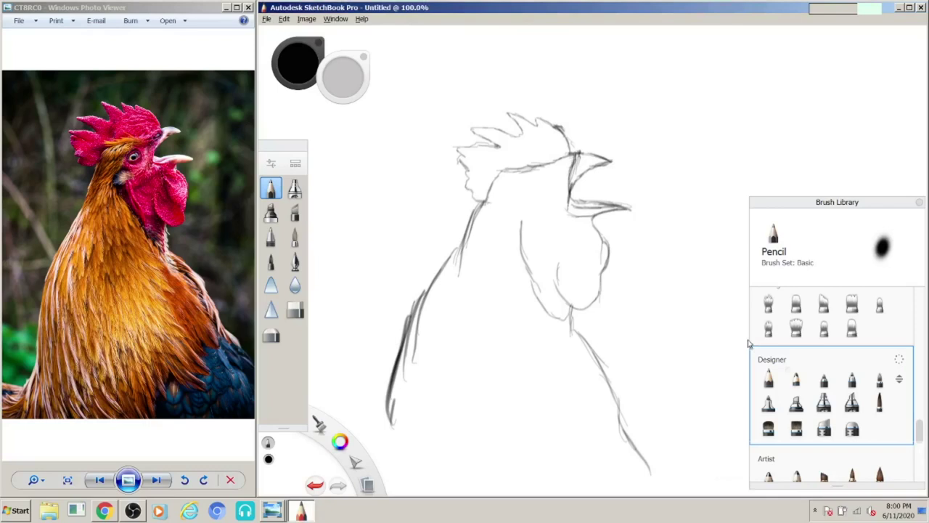
# Step: Replace an undone face-side curve with a stroke along the wattle's left edge
pyautogui.moveTo(530, 184); pyautogui.dragTo(532, 279)
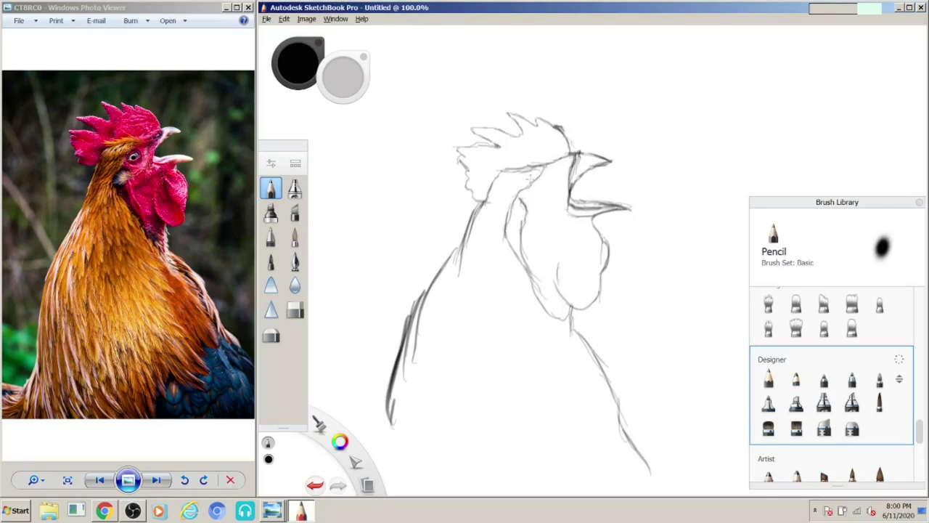
pyautogui.hotkey('ctrl', 'z')
pyautogui.moveTo(527, 251)
pyautogui.mouseDown()
pyautogui.moveTo(550, 309)
pyautogui.moveTo(650, 403)
pyautogui.mouseUp()
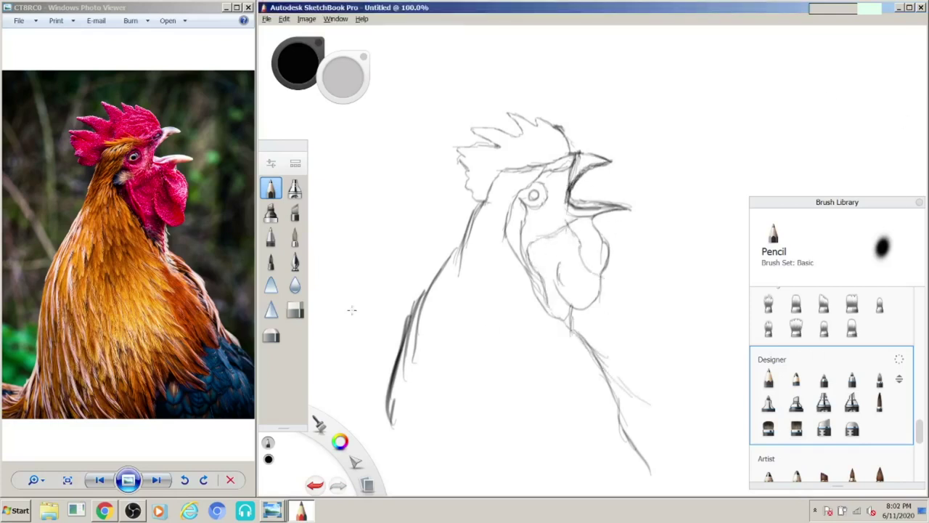
# Step: Fill the wattle and comb with dark red using the Marker brush
pyautogui.click(295, 236)
pyautogui.moveTo(561, 238)
pyautogui.mouseDown()
pyautogui.moveTo(565, 267)
pyautogui.moveTo(573, 225)
pyautogui.moveTo(592, 243)
pyautogui.moveTo(591, 287)
pyautogui.moveTo(570, 276)
pyautogui.moveTo(544, 281)
pyautogui.mouseUp()
pyautogui.click(270, 210)
pyautogui.moveTo(559, 312)
pyautogui.mouseDown()
pyautogui.moveTo(534, 272)
pyautogui.moveTo(559, 305)
pyautogui.mouseUp()
pyautogui.moveTo(528, 214); pyautogui.dragTo(557, 154)
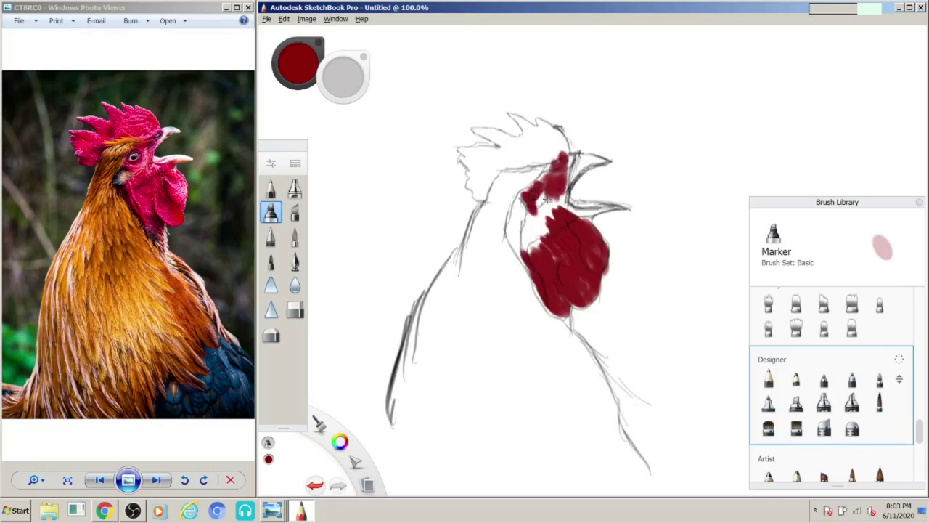
pyautogui.moveTo(552, 193); pyautogui.dragTo(581, 218)
pyautogui.moveTo(544, 163)
pyautogui.mouseDown()
pyautogui.moveTo(516, 218)
pyautogui.moveTo(528, 254)
pyautogui.mouseUp()
pyautogui.moveTo(509, 168)
pyautogui.mouseDown()
pyautogui.moveTo(566, 144)
pyautogui.moveTo(526, 151)
pyautogui.moveTo(475, 130)
pyautogui.mouseUp()
pyautogui.moveTo(539, 120)
pyautogui.mouseDown()
pyautogui.moveTo(483, 156)
pyautogui.moveTo(472, 190)
pyautogui.moveTo(530, 163)
pyautogui.moveTo(468, 182)
pyautogui.moveTo(501, 167)
pyautogui.moveTo(509, 319)
pyautogui.mouseUp()
# Step: Fill the neck, body and beak with light orange
pyautogui.moveTo(538, 261); pyautogui.dragTo(603, 399)
pyautogui.moveTo(487, 217); pyautogui.dragTo(406, 428)
pyautogui.moveTo(609, 414)
pyautogui.mouseDown()
pyautogui.moveTo(486, 355)
pyautogui.moveTo(631, 468)
pyautogui.mouseUp()
pyautogui.moveTo(565, 160)
pyautogui.mouseDown()
pyautogui.moveTo(581, 181)
pyautogui.moveTo(606, 161)
pyautogui.mouseUp()
pyautogui.moveTo(569, 207); pyautogui.dragTo(617, 207)
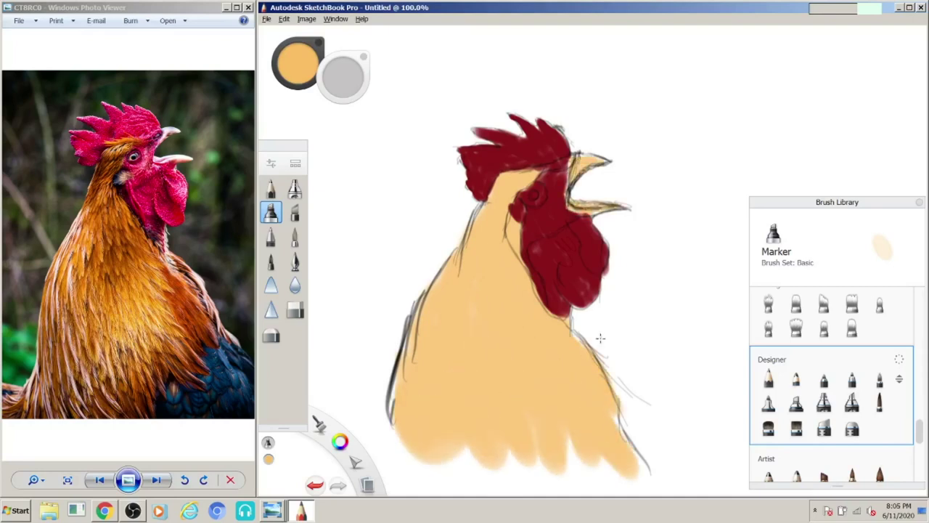
pyautogui.moveTo(617, 407); pyautogui.dragTo(642, 457)
pyautogui.moveTo(574, 313); pyautogui.dragTo(661, 493)
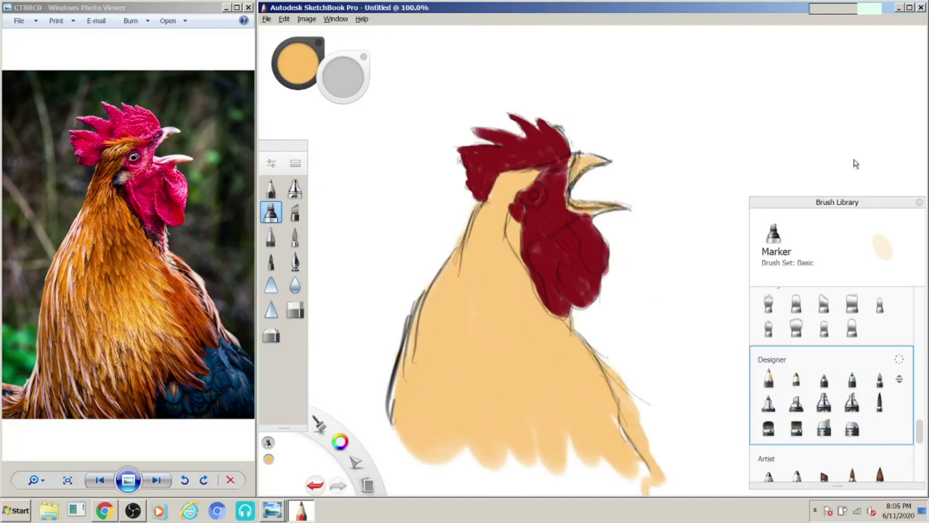
# Step: Wash pink and photo-sampled red over the wattle with the Pastel Soft Wash brush
pyautogui.click(768, 359)
pyautogui.moveTo(599, 236)
pyautogui.mouseDown()
pyautogui.moveTo(606, 284)
pyautogui.moveTo(584, 294)
pyautogui.mouseUp()
pyautogui.keyDown('alt'); pyautogui.click(182, 212); pyautogui.keyUp('alt')
pyautogui.moveTo(581, 243); pyautogui.dragTo(574, 298)
pyautogui.moveTo(541, 265); pyautogui.dragTo(552, 309)
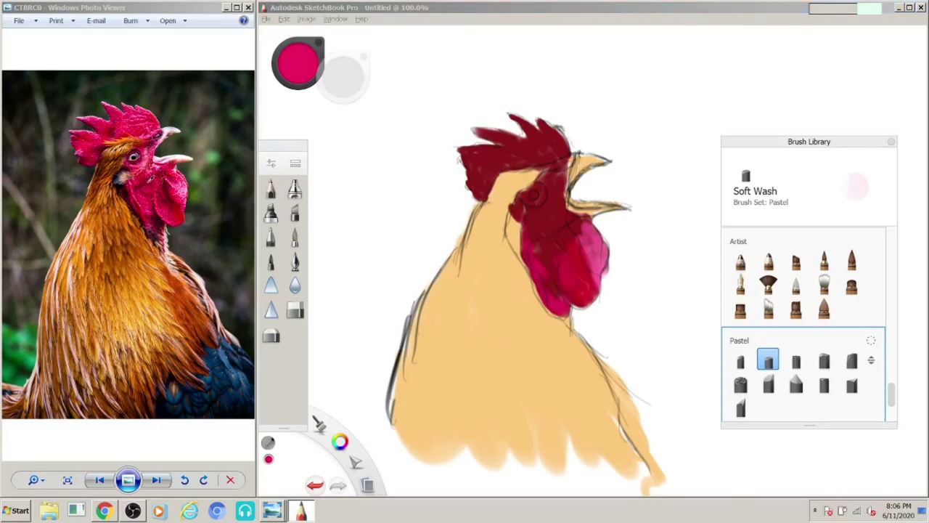
# Step: Add pink Scratches texture over the face and wattle
pyautogui.keyDown('alt'); pyautogui.click(151, 179); pyautogui.keyUp('alt')
pyautogui.scroll(-5, 871, 354)
pyautogui.scroll(5, 892, 351)
pyautogui.click(768, 274)
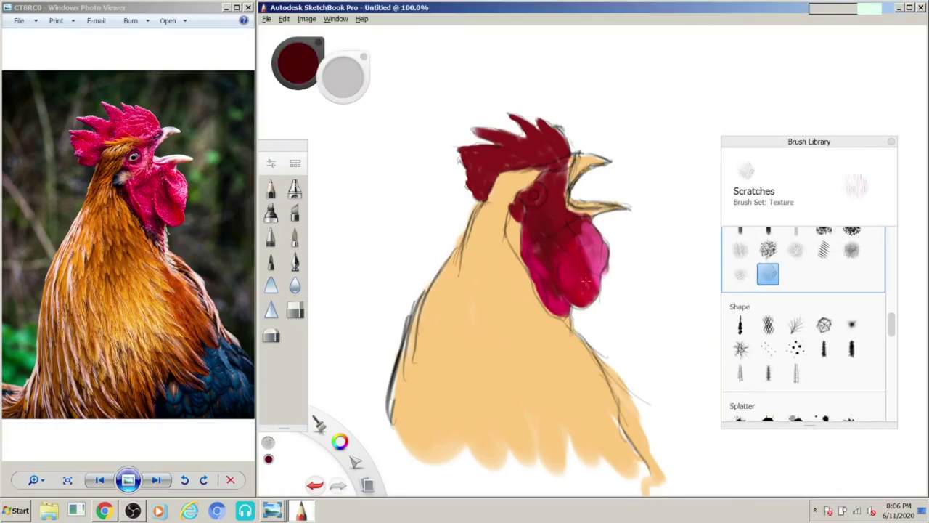
pyautogui.keyDown('alt'); pyautogui.click(167, 189); pyautogui.keyUp('alt')
pyautogui.moveTo(556, 227)
pyautogui.mouseDown()
pyautogui.moveTo(530, 199)
pyautogui.moveTo(555, 170)
pyautogui.mouseUp()
# Step: Add red Dotted_2 texture to the face and wattle, then a red Hr stroke
pyautogui.keyDown('alt'); pyautogui.click(123, 120); pyautogui.keyUp('alt')
pyautogui.click(796, 249)
pyautogui.moveTo(556, 218); pyautogui.dragTo(530, 233)
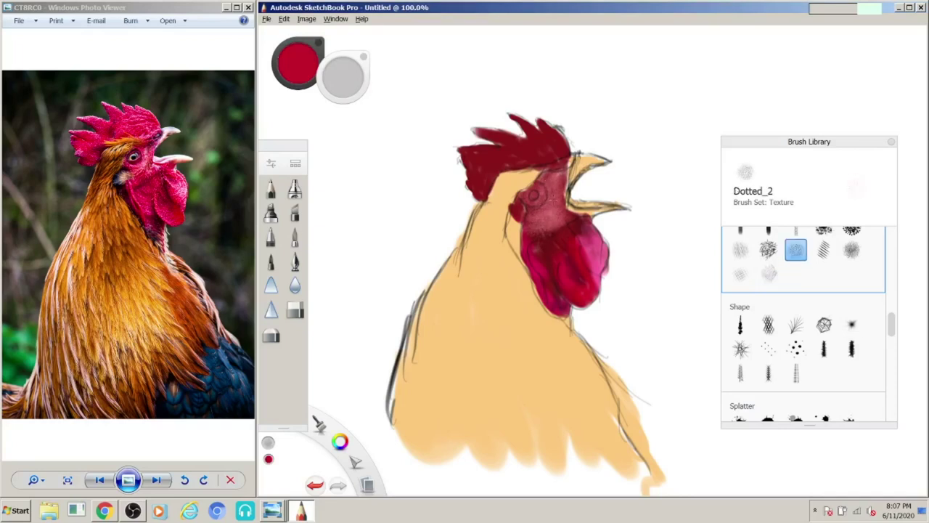
pyautogui.moveTo(559, 196); pyautogui.dragTo(544, 178)
pyautogui.keyDown('alt'); pyautogui.click(210, 95); pyautogui.keyUp('alt')
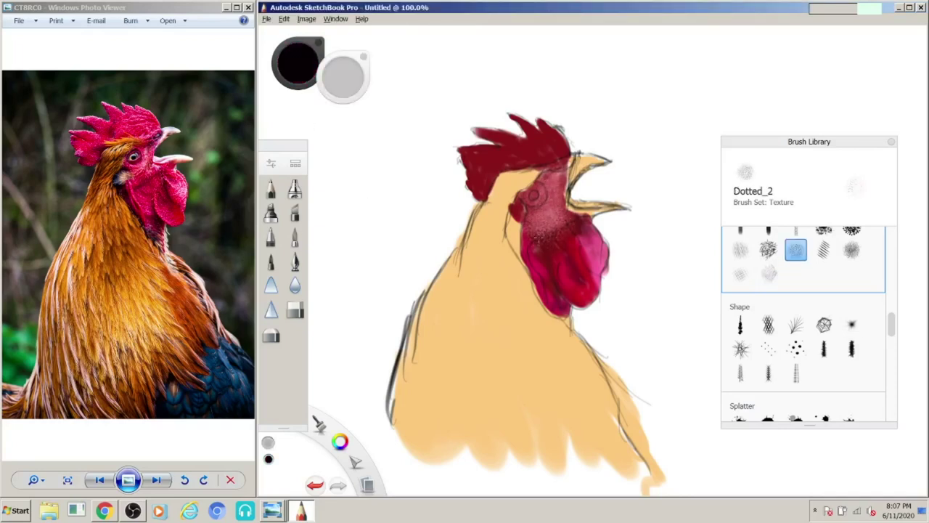
pyautogui.keyDown('alt'); pyautogui.click(589, 298); pyautogui.keyUp('alt')
pyautogui.click(852, 249)
pyautogui.moveTo(603, 268)
pyautogui.mouseDown()
pyautogui.moveTo(584, 240)
pyautogui.moveTo(530, 203)
pyautogui.moveTo(544, 173)
pyautogui.mouseUp()
# Step: Try the Camo, Brush 2 and Brush 3 texture brushes in pink and deeper red
pyautogui.scroll(1, 891, 323)
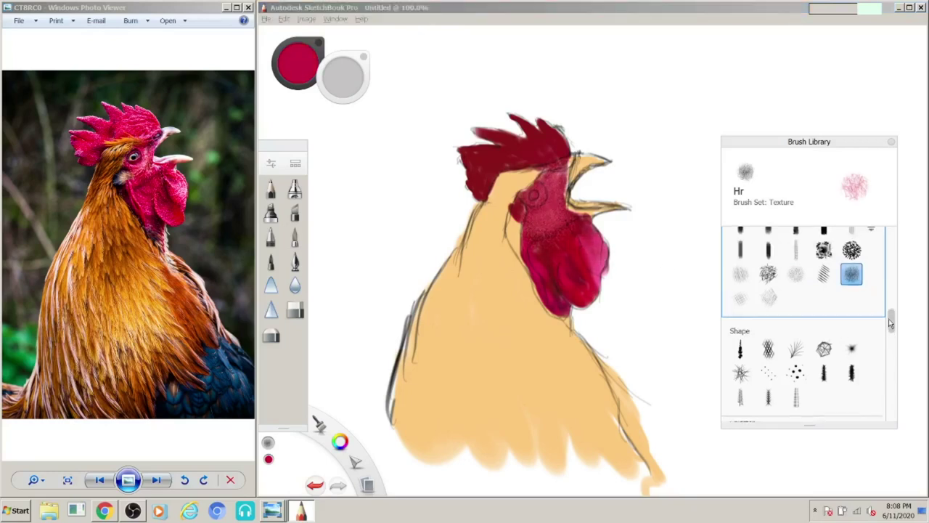
pyautogui.scroll(1, 891, 323)
pyautogui.click(823, 298)
pyautogui.keyDown('alt'); pyautogui.click(586, 253); pyautogui.keyUp('alt')
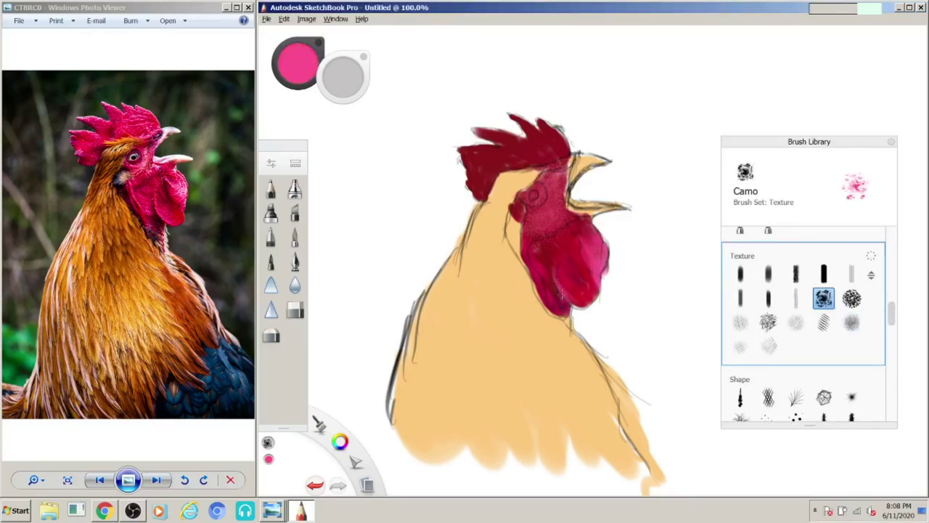
pyautogui.keyDown('alt'); pyautogui.click(581, 284); pyautogui.keyUp('alt')
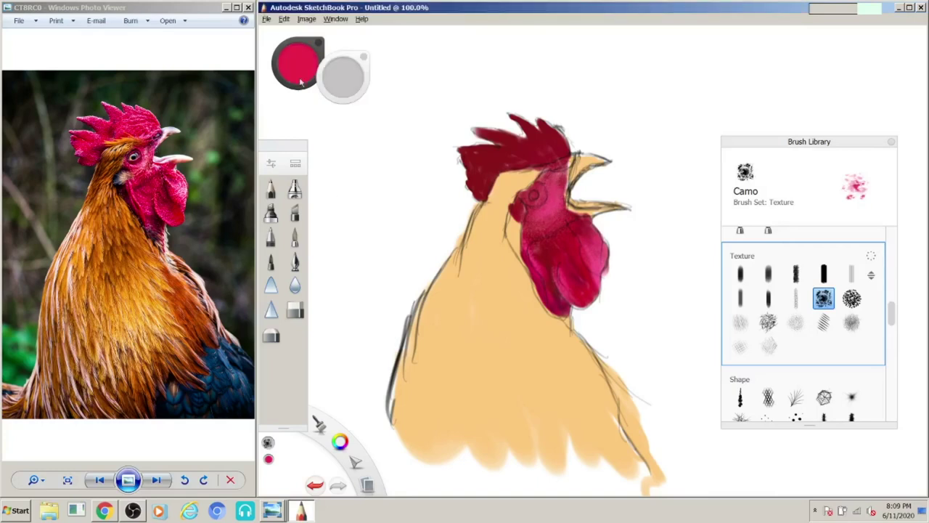
pyautogui.click(768, 273)
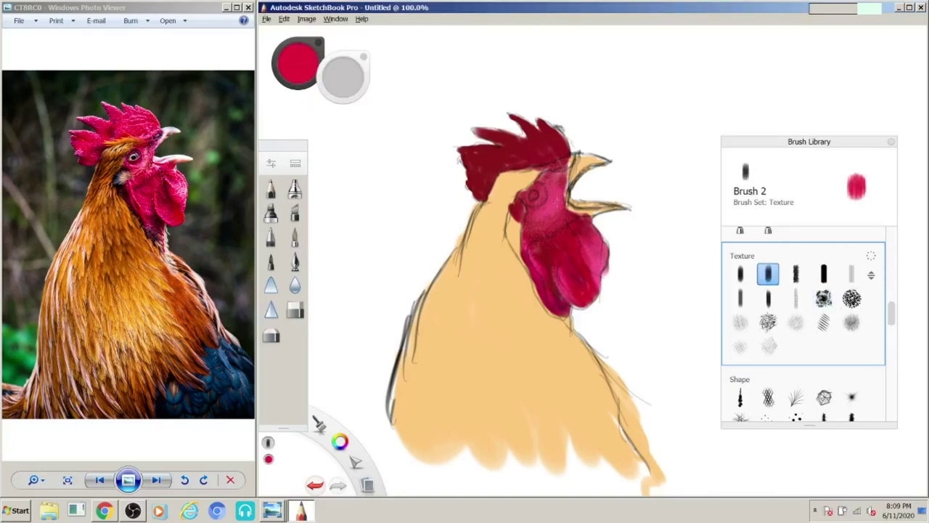
pyautogui.moveTo(818, 142); pyautogui.dragTo(771, 224)
pyautogui.click(749, 356)
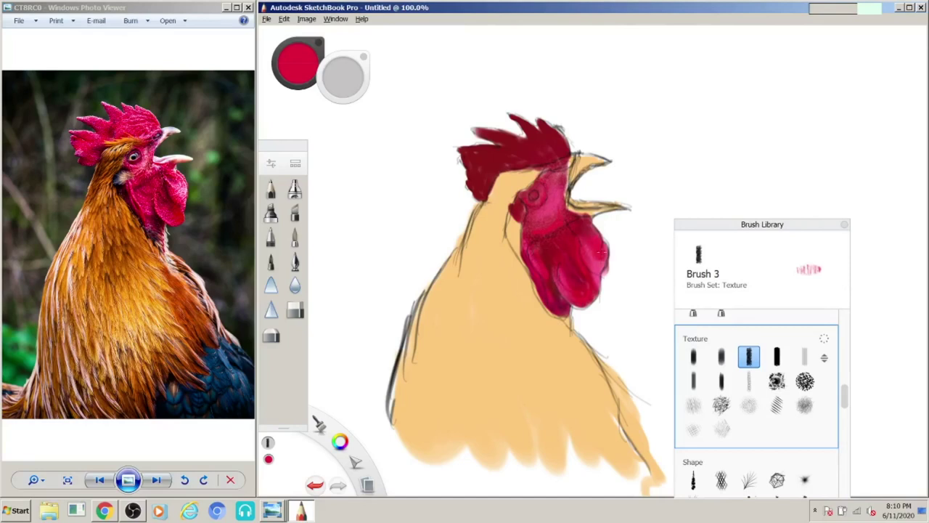
# Step: Add faint white Scratches highlights on the wattle
pyautogui.click(804, 380)
pyautogui.moveTo(770, 224); pyautogui.dragTo(748, 137)
pyautogui.click(699, 342)
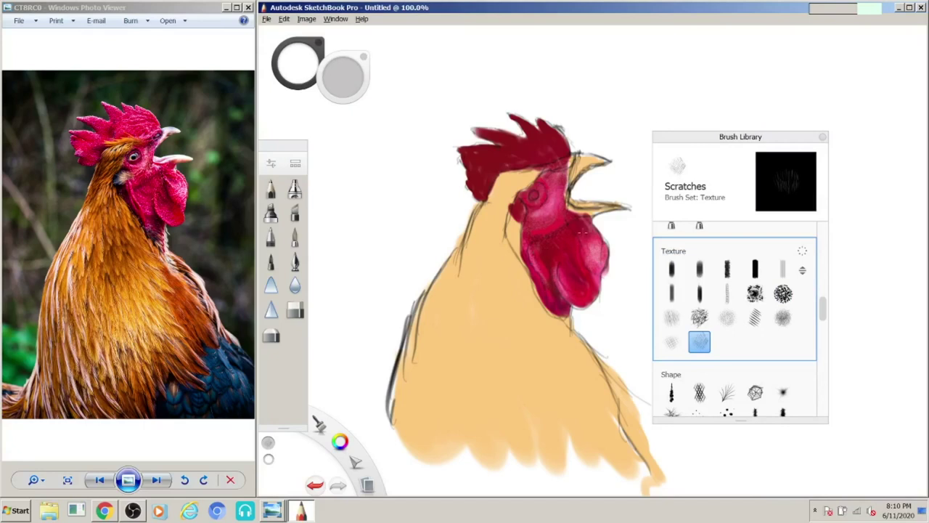
pyautogui.moveTo(581, 231); pyautogui.dragTo(544, 243)
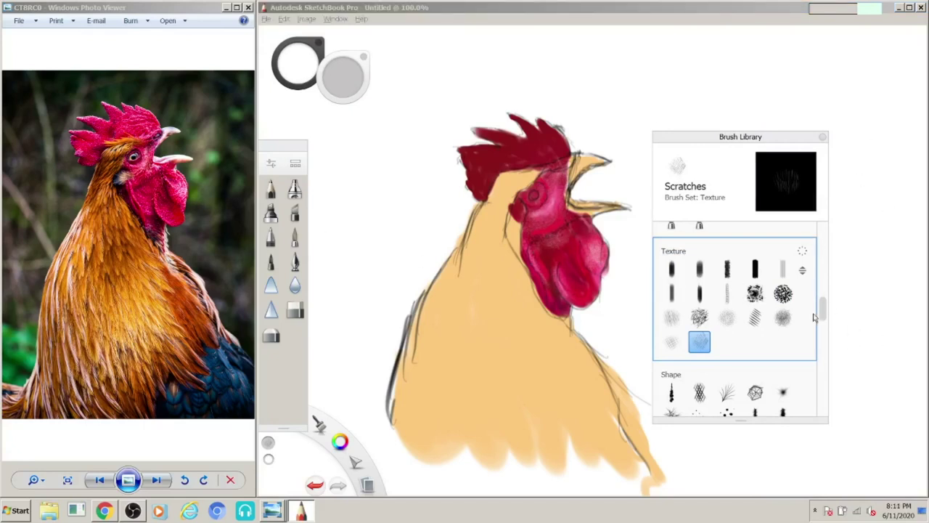
pyautogui.click(671, 270)
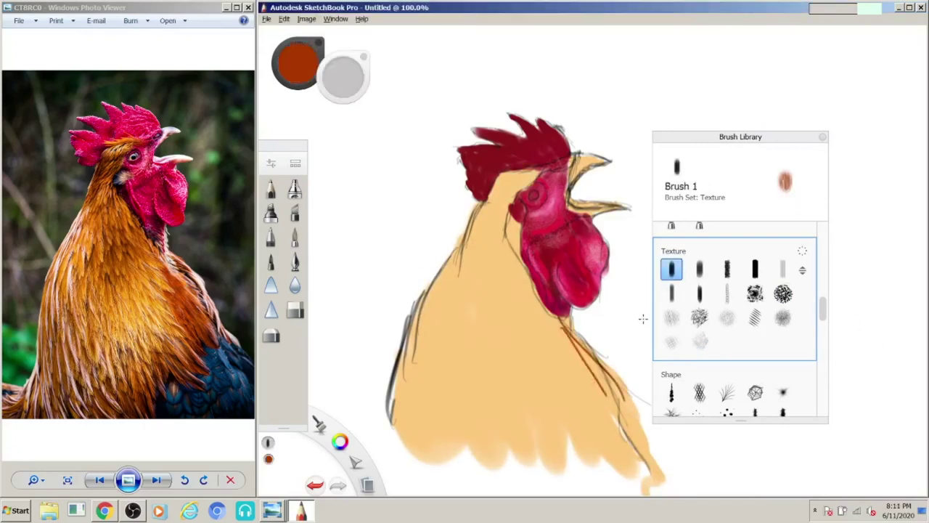
# Step: Shade the neck and body edges orange-brown with Brush 2, darkening below the comb
pyautogui.click(699, 270)
pyautogui.moveTo(580, 318); pyautogui.dragTo(631, 443)
pyautogui.moveTo(443, 287)
pyautogui.mouseDown()
pyautogui.moveTo(407, 429)
pyautogui.moveTo(424, 457)
pyautogui.mouseUp()
pyautogui.moveTo(494, 174)
pyautogui.mouseDown()
pyautogui.moveTo(520, 272)
pyautogui.moveTo(508, 457)
pyautogui.mouseUp()
pyautogui.moveTo(472, 239); pyautogui.dragTo(450, 450)
pyautogui.moveTo(581, 363); pyautogui.dragTo(639, 472)
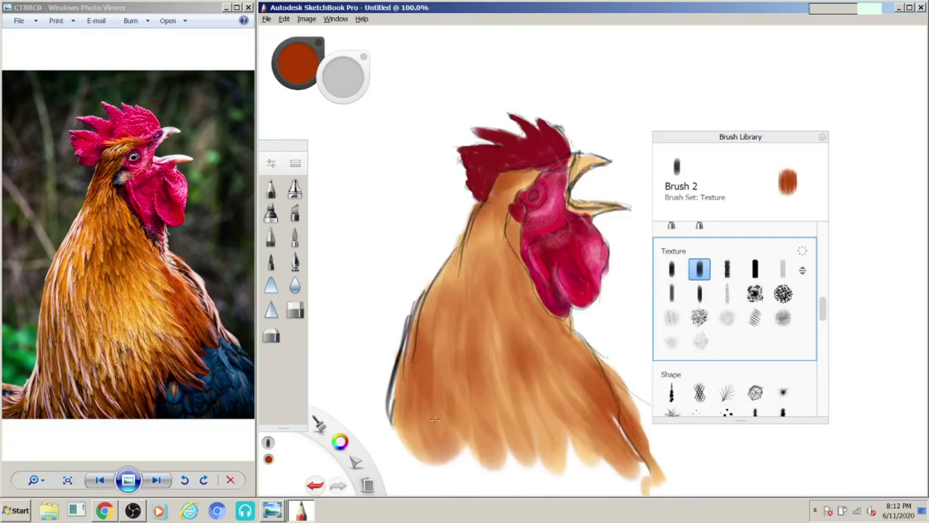
pyautogui.moveTo(501, 225); pyautogui.dragTo(529, 341)
pyautogui.moveTo(523, 175); pyautogui.dragTo(501, 222)
# Step: Paint light yellow-orange feather strokes over the neck and body with Brush 4
pyautogui.click(755, 269)
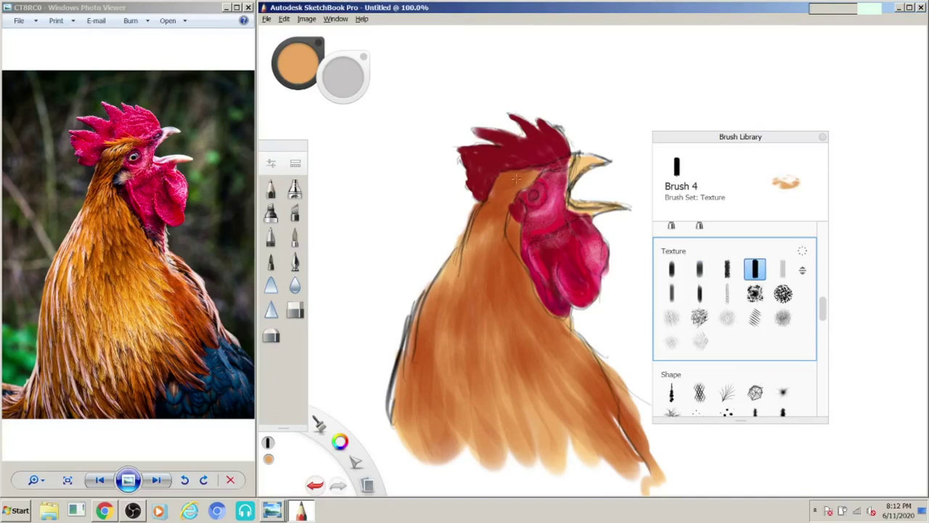
pyautogui.moveTo(470, 279)
pyautogui.mouseDown()
pyautogui.moveTo(508, 349)
pyautogui.moveTo(549, 352)
pyautogui.mouseUp()
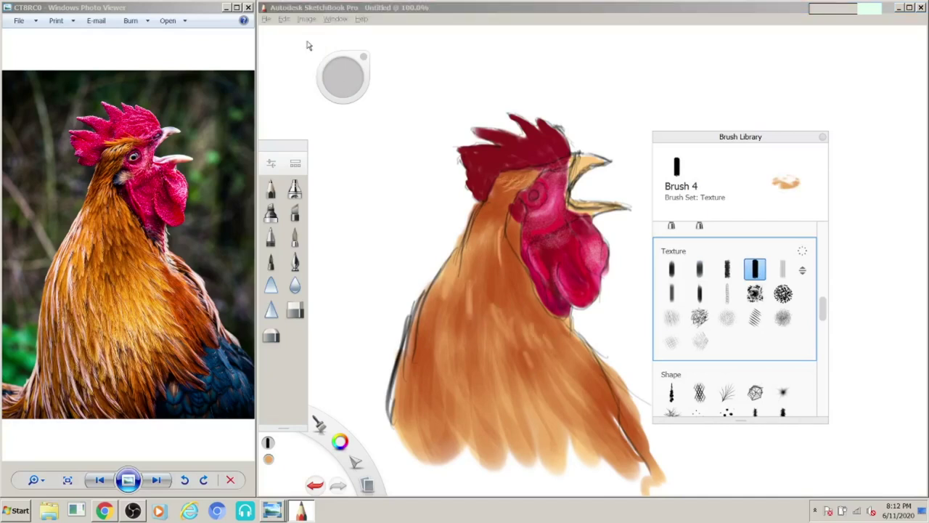
pyautogui.moveTo(483, 324); pyautogui.dragTo(508, 399)
pyautogui.moveTo(464, 363); pyautogui.dragTo(446, 432)
# Step: Paint darker rust strokes across the body feathers, undo them, then redo
pyautogui.keyDown('alt'); pyautogui.click(552, 406); pyautogui.keyUp('alt')
pyautogui.moveTo(523, 355); pyautogui.dragTo(552, 464)
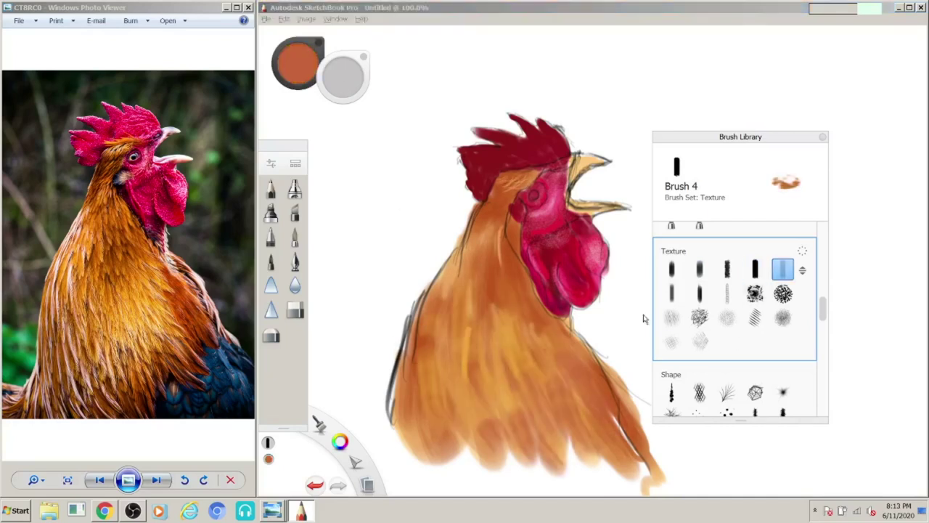
pyautogui.click(699, 293)
pyautogui.moveTo(464, 313); pyautogui.dragTo(435, 429)
pyautogui.moveTo(407, 363); pyautogui.dragTo(395, 428)
pyautogui.hotkey('ctrl', 'z')
pyautogui.hotkey('ctrl', 'z')
pyautogui.hotkey('ctrl', 'z')
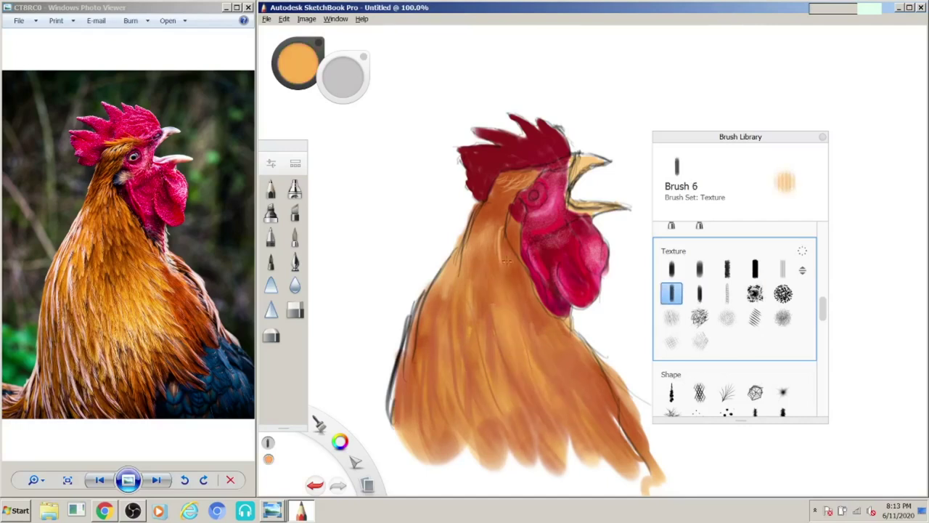
pyautogui.hotkey('ctrl', 'z')
pyautogui.hotkey('ctrl', 'z')
pyautogui.hotkey('ctrl', 'z')
pyautogui.hotkey('ctrl', 'z')
pyautogui.hotkey('ctrl', 'z')
pyautogui.hotkey('ctrl', 'z')
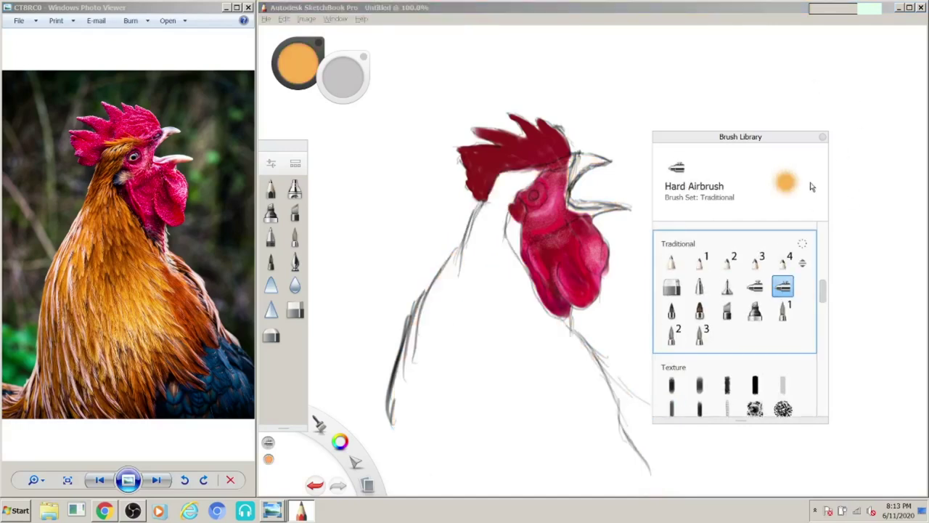
pyautogui.hotkey('ctrl', 'y')
pyautogui.hotkey('ctrl', 'y')
pyautogui.hotkey('ctrl', 'y')
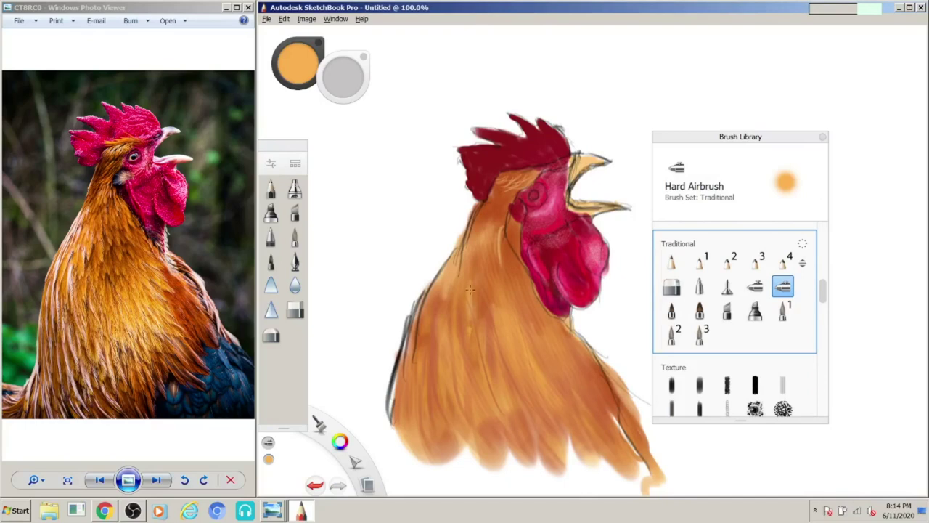
# Step: Add airbrush shading strokes across the rooster's body
pyautogui.moveTo(530, 320); pyautogui.dragTo(599, 422)
pyautogui.keyDown('alt'); pyautogui.click(378, 253); pyautogui.keyUp('alt')
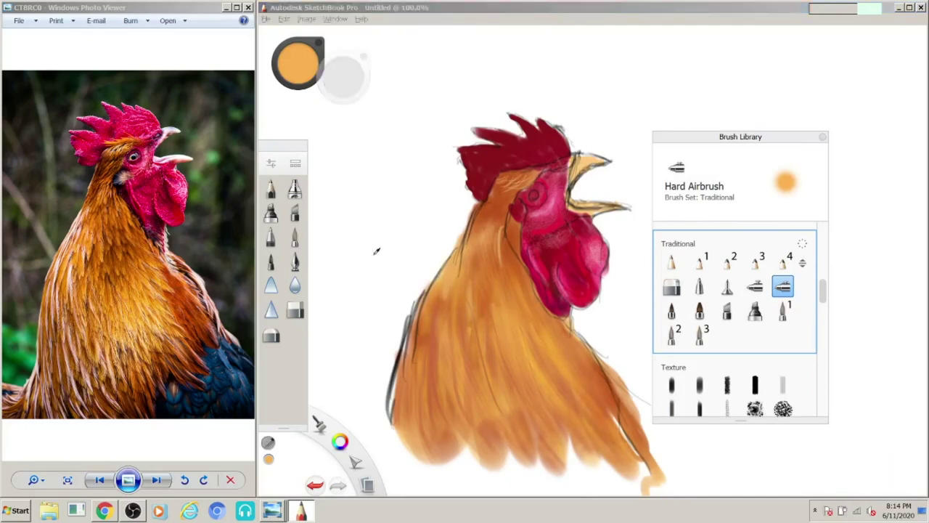
pyautogui.moveTo(508, 312); pyautogui.dragTo(580, 387)
pyautogui.moveTo(446, 320); pyautogui.dragTo(472, 356)
pyautogui.moveTo(537, 312); pyautogui.dragTo(588, 370)
# Step: Darken the feathers and lower body with brown streaks
pyautogui.keyDown('alt'); pyautogui.click(508, 305); pyautogui.keyUp('alt')
pyautogui.moveTo(508, 283); pyautogui.dragTo(523, 377)
pyautogui.moveTo(589, 391); pyautogui.dragTo(552, 465)
pyautogui.moveTo(509, 396); pyautogui.dragTo(486, 461)
pyautogui.moveTo(573, 337); pyautogui.dragTo(592, 447)
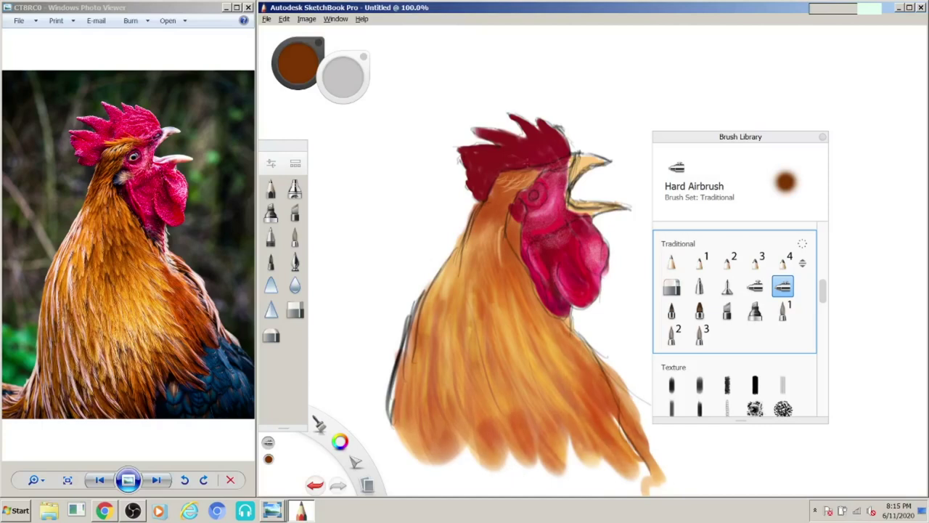
# Step: Shade the neck, chest and lower feathers with faint orange-brown strokes
pyautogui.moveTo(516, 179)
pyautogui.mouseDown()
pyautogui.moveTo(537, 305)
pyautogui.moveTo(631, 436)
pyautogui.mouseUp()
pyautogui.moveTo(559, 167); pyautogui.dragTo(501, 218)
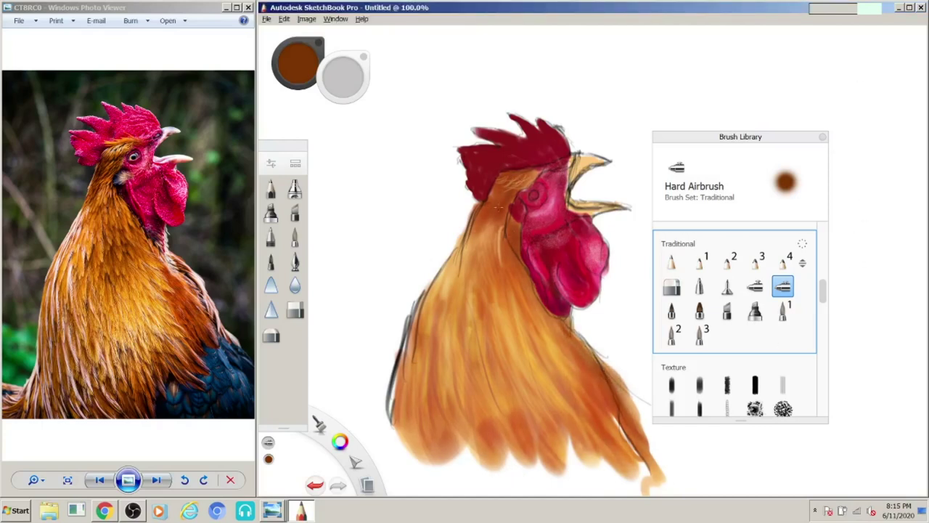
pyautogui.moveTo(501, 185); pyautogui.dragTo(479, 286)
pyautogui.moveTo(509, 251)
pyautogui.mouseDown()
pyautogui.moveTo(581, 421)
pyautogui.moveTo(646, 476)
pyautogui.mouseUp()
pyautogui.moveTo(432, 295); pyautogui.dragTo(417, 486)
# Step: Test Charcoal, Camo, Felt Tip Pen, Art Pencil and Airbrush Tapered, then sample the wattle's pink
pyautogui.keyDown('alt'); pyautogui.click(509, 234); pyautogui.keyUp('alt')
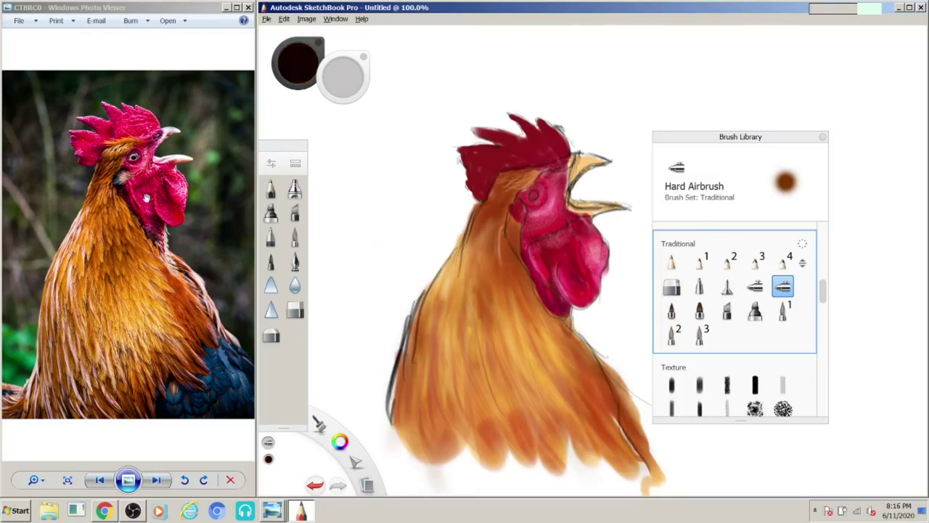
pyautogui.click(755, 408)
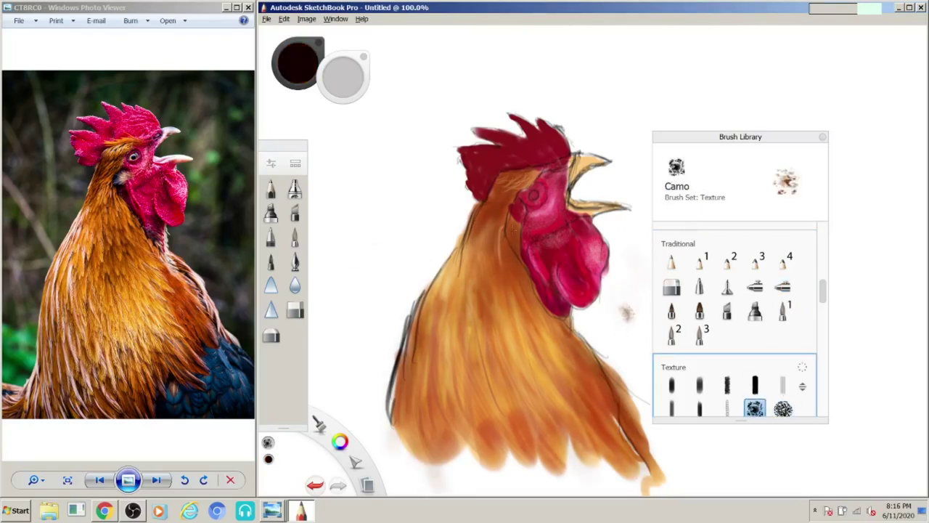
pyautogui.click(271, 261)
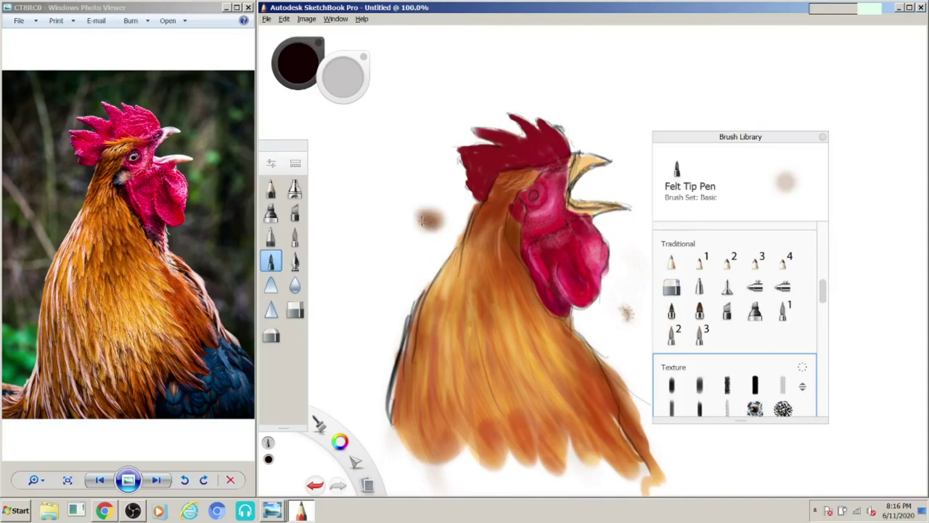
pyautogui.scroll(-5, 816, 303)
pyautogui.click(672, 344)
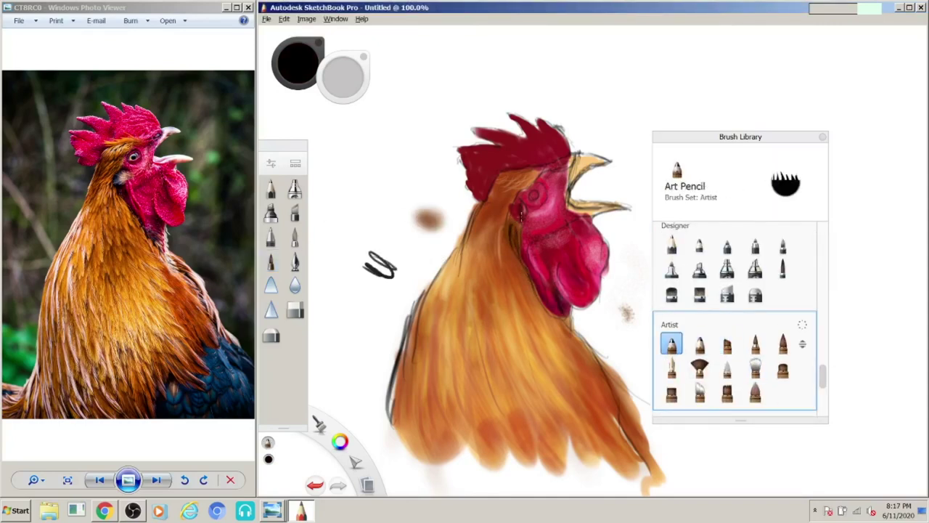
pyautogui.click(726, 269)
pyautogui.moveTo(607, 324); pyautogui.dragTo(623, 353)
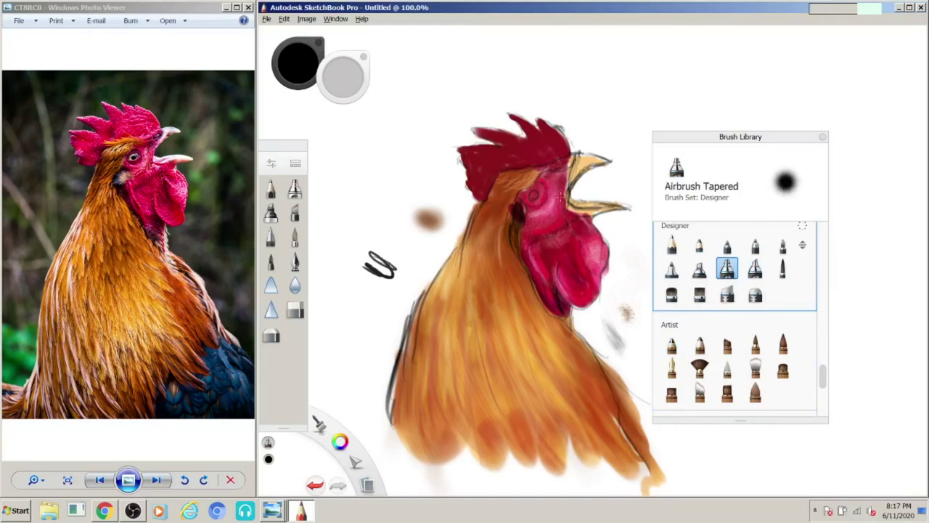
pyautogui.keyDown('alt'); pyautogui.click(556, 242); pyautogui.keyUp('alt')
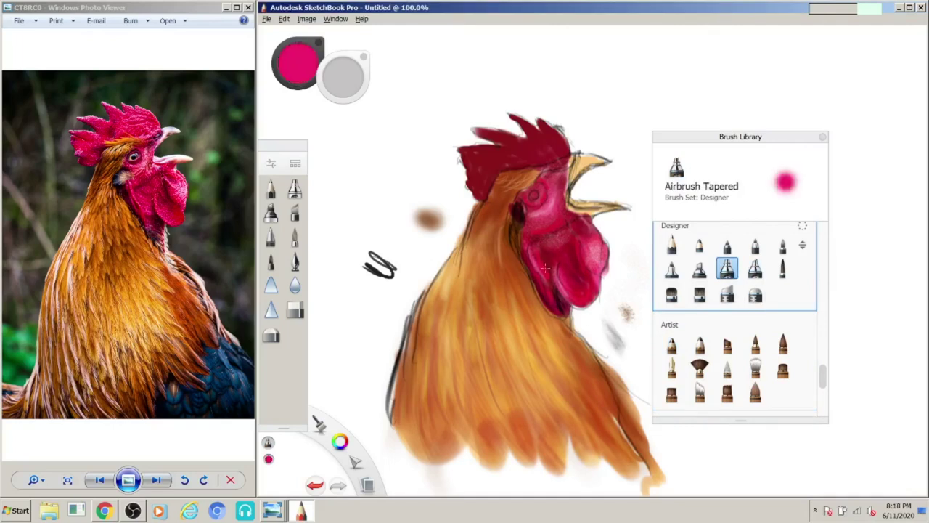
# Step: Choose white, black and reds from the face for the eye, switching between Inking Pen and Felt Tip Pen
pyautogui.press('b')
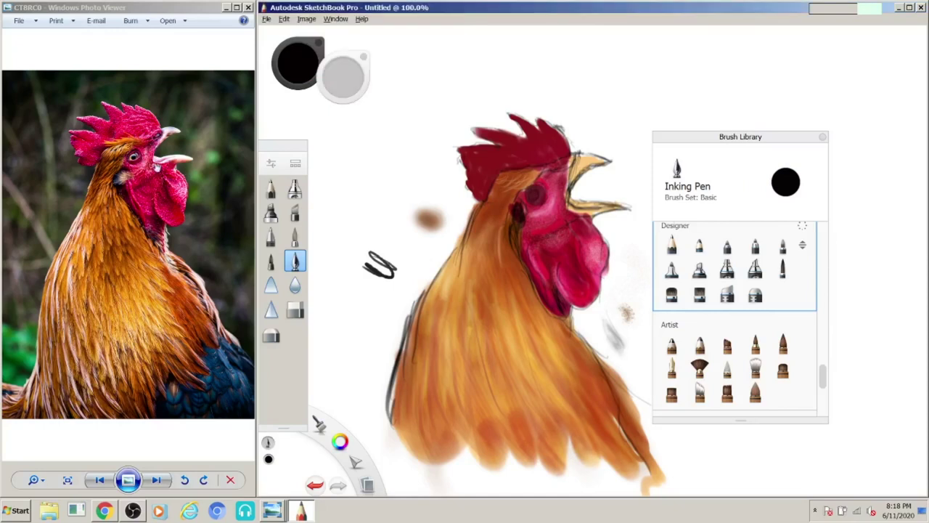
pyautogui.keyDown('alt'); pyautogui.click(535, 196); pyautogui.keyUp('alt')
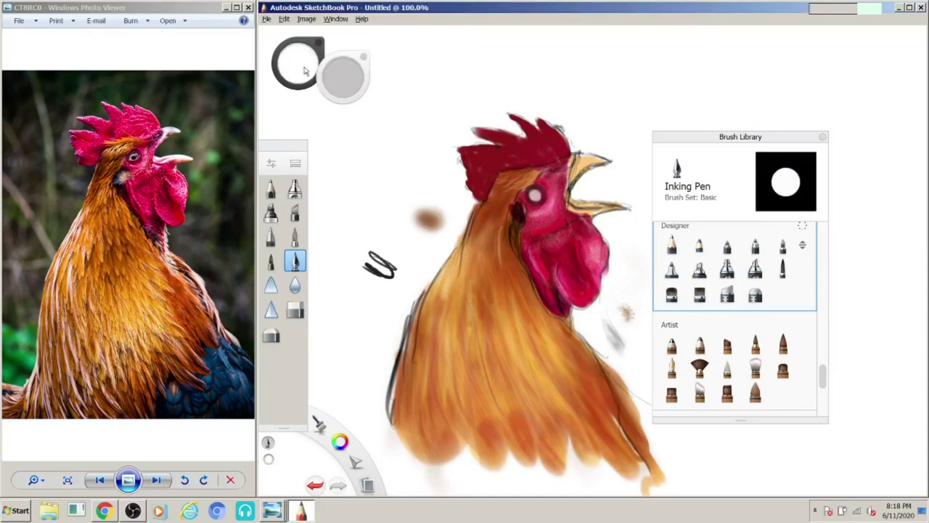
pyautogui.keyDown('alt'); pyautogui.click(534, 195); pyautogui.keyUp('alt')
pyautogui.press('b')
pyautogui.keyDown('alt'); pyautogui.click(541, 202); pyautogui.keyUp('alt')
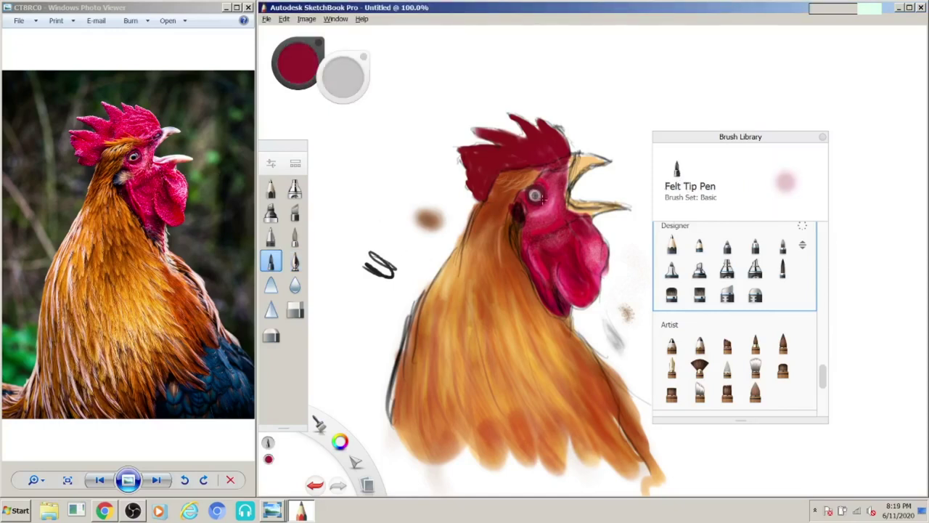
pyautogui.keyDown('alt'); pyautogui.click(559, 208); pyautogui.keyUp('alt')
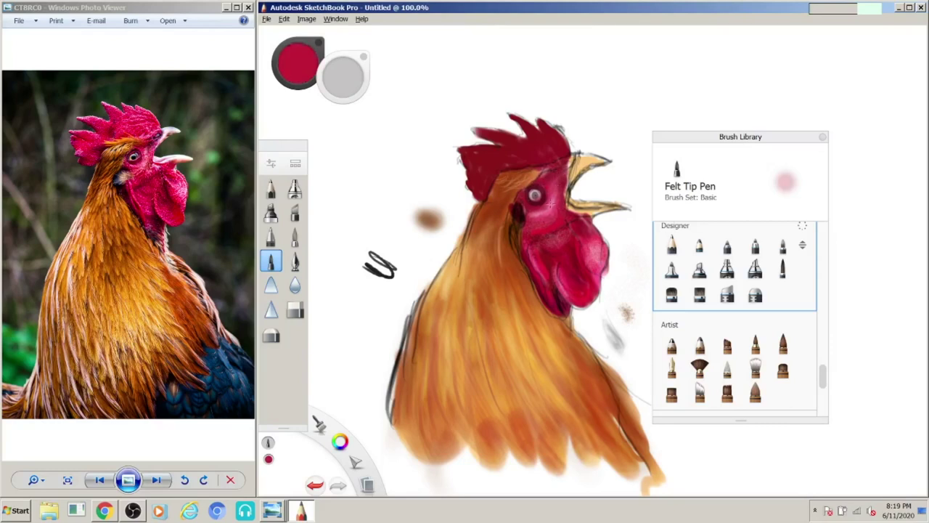
pyautogui.keyDown('alt'); pyautogui.click(534, 194); pyautogui.keyUp('alt')
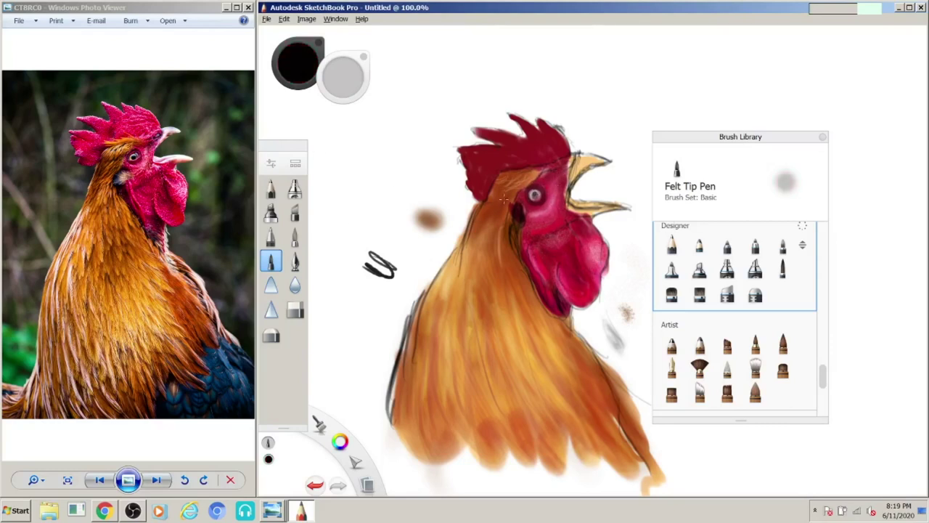
pyautogui.press('b')
# Step: Lighten the beak's top edge with the Ink Brush in light pink, adding a white highlight
pyautogui.click(782, 340)
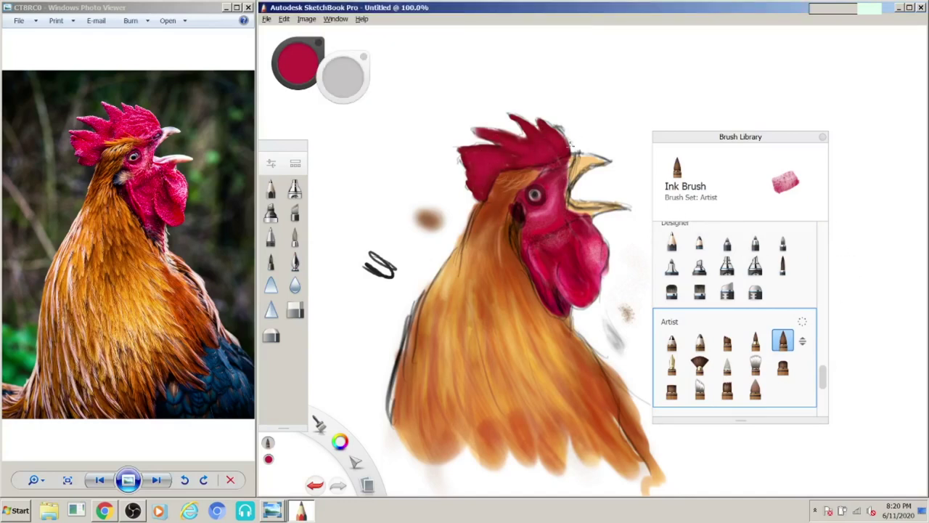
pyautogui.keyDown('alt'); pyautogui.click(573, 149); pyautogui.keyUp('alt')
pyautogui.keyDown('alt'); pyautogui.click(581, 158); pyautogui.keyUp('alt')
pyautogui.moveTo(571, 177); pyautogui.dragTo(600, 162)
pyautogui.keyDown('alt'); pyautogui.click(587, 150); pyautogui.keyUp('alt')
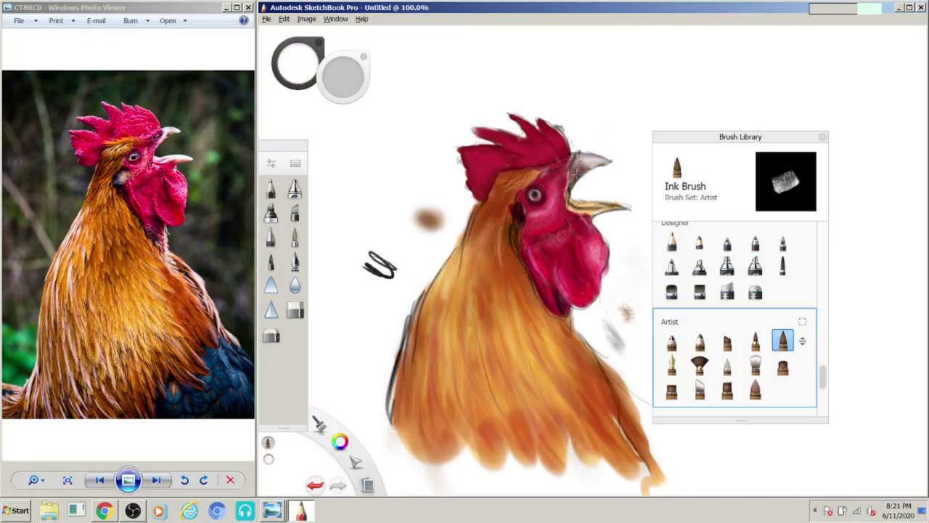
pyautogui.keyDown('alt'); pyautogui.click(576, 205); pyautogui.keyUp('alt')
pyautogui.hotkey('ctrl', '-')
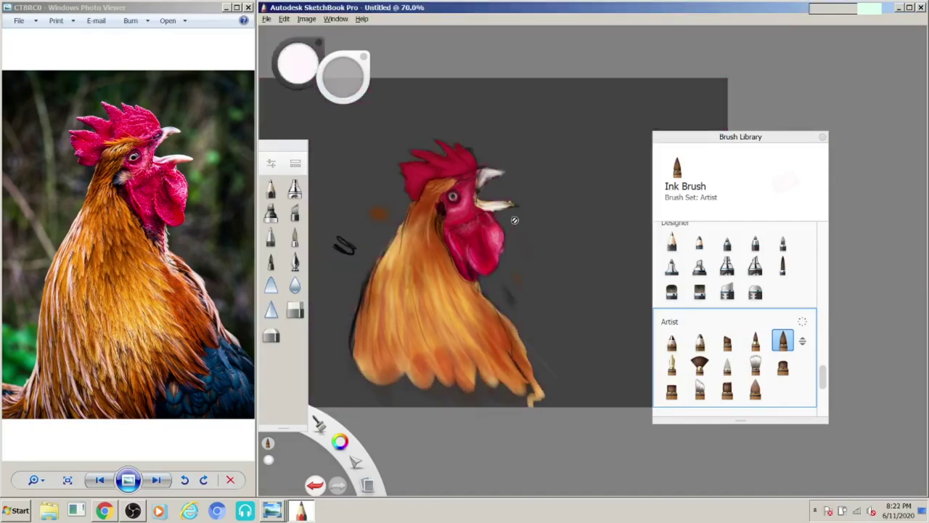
# Step: Darken the background under the upper beak with sampled dark grey using a pencil brush
pyautogui.keyDown('alt'); pyautogui.click(515, 220); pyautogui.keyUp('alt')
pyautogui.click(271, 189)
pyautogui.scroll(5, 472, 199)
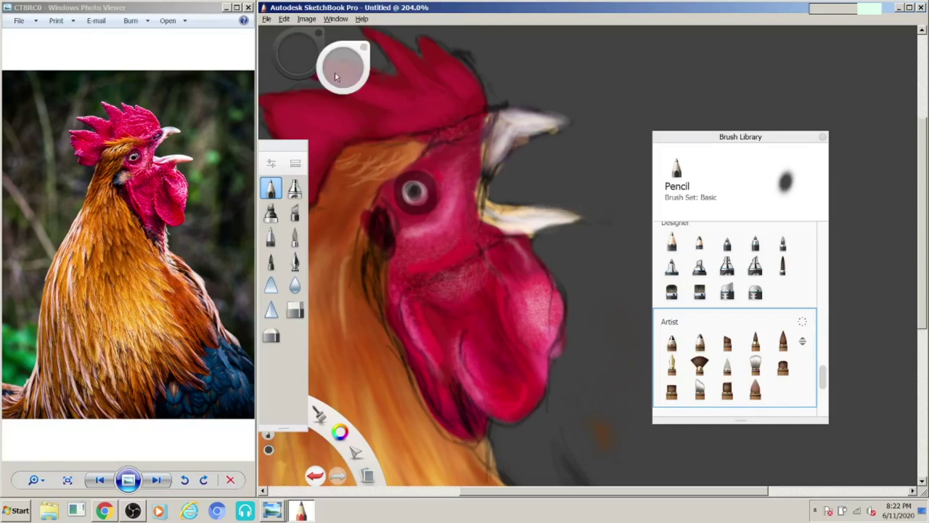
pyautogui.moveTo(559, 127); pyautogui.dragTo(493, 167)
# Step: Darken the crimson wattle below the beak with a soft texture brush and sampled crimson
pyautogui.keyDown('alt'); pyautogui.click(500, 106); pyautogui.keyUp('alt')
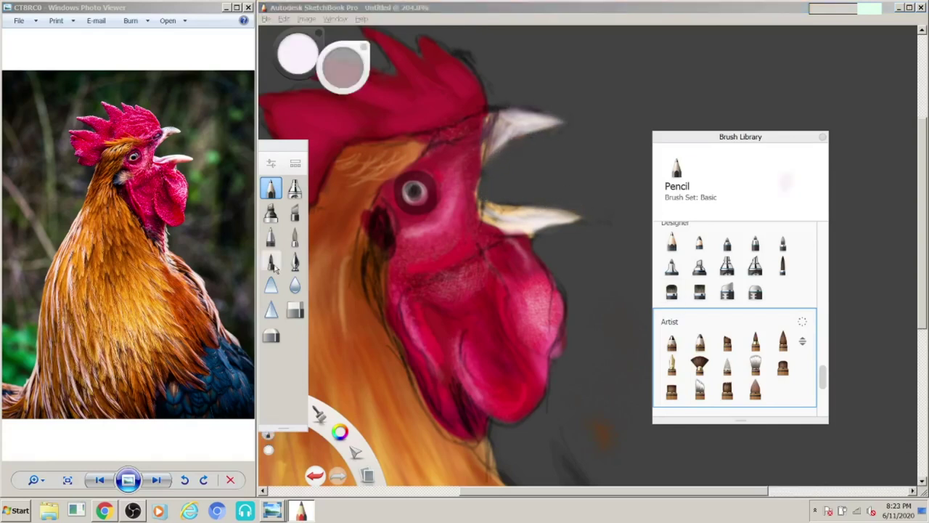
pyautogui.click(270, 261)
pyautogui.scroll(-5, 789, 341)
pyautogui.click(701, 318)
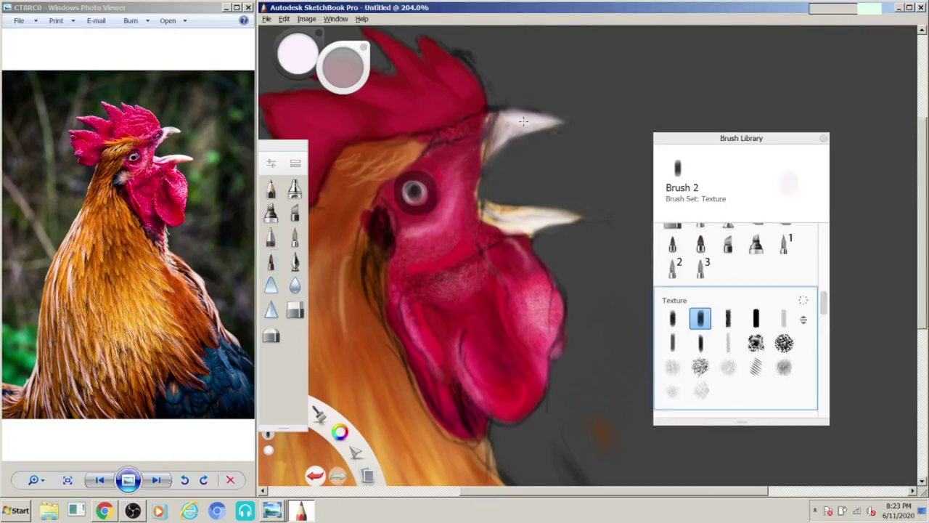
pyautogui.keyDown('alt'); pyautogui.click(479, 145); pyautogui.keyUp('alt')
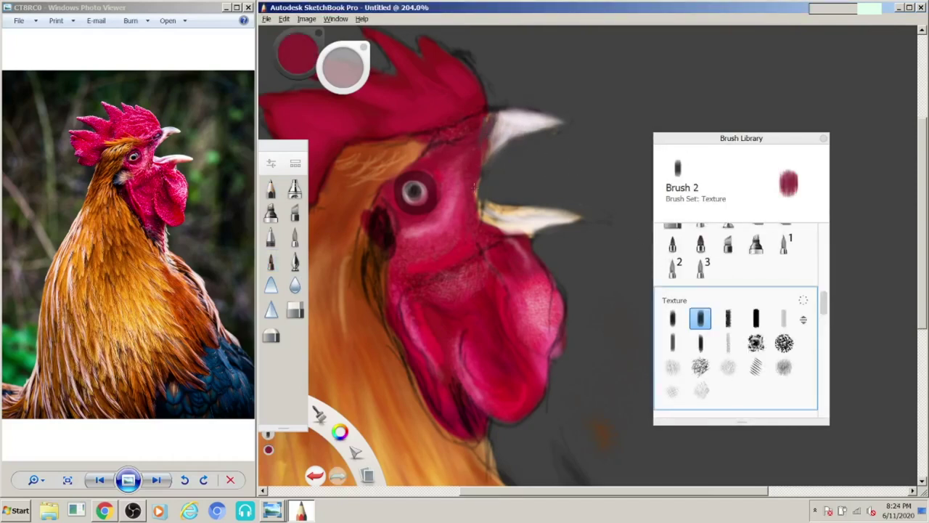
pyautogui.keyDown('alt'); pyautogui.click(412, 275); pyautogui.keyUp('alt')
pyautogui.moveTo(529, 297); pyautogui.dragTo(497, 247)
# Step: Airbrush dark maroon shading onto the wattle, then switch to black for the comb
pyautogui.keyDown('alt'); pyautogui.click(387, 257); pyautogui.keyUp('alt')
pyautogui.click(271, 188)
pyautogui.moveTo(378, 251)
pyautogui.mouseDown()
pyautogui.moveTo(374, 323)
pyautogui.moveTo(458, 430)
pyautogui.moveTo(370, 319)
pyautogui.mouseUp()
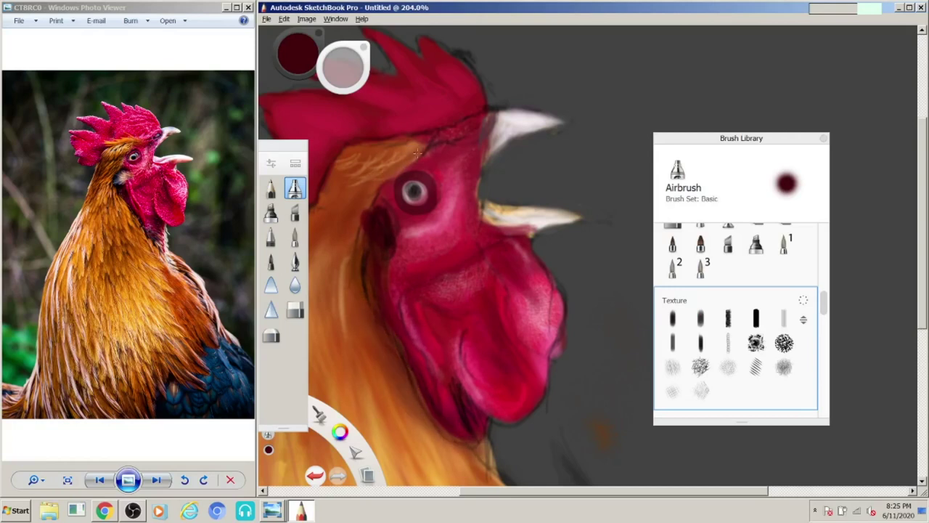
pyautogui.moveTo(355, 187); pyautogui.dragTo(403, 155)
pyautogui.keyDown('alt'); pyautogui.click(391, 138); pyautogui.keyUp('alt')
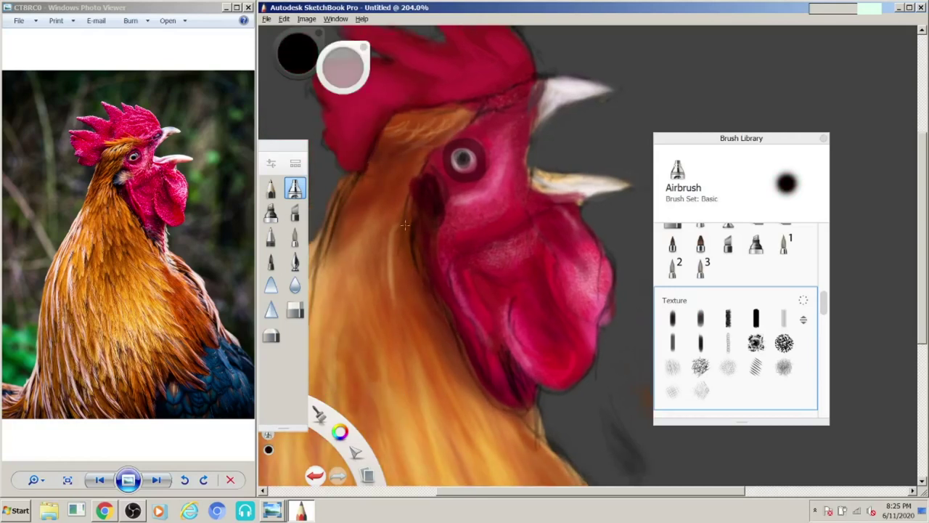
pyautogui.moveTo(406, 54); pyautogui.dragTo(428, 123)
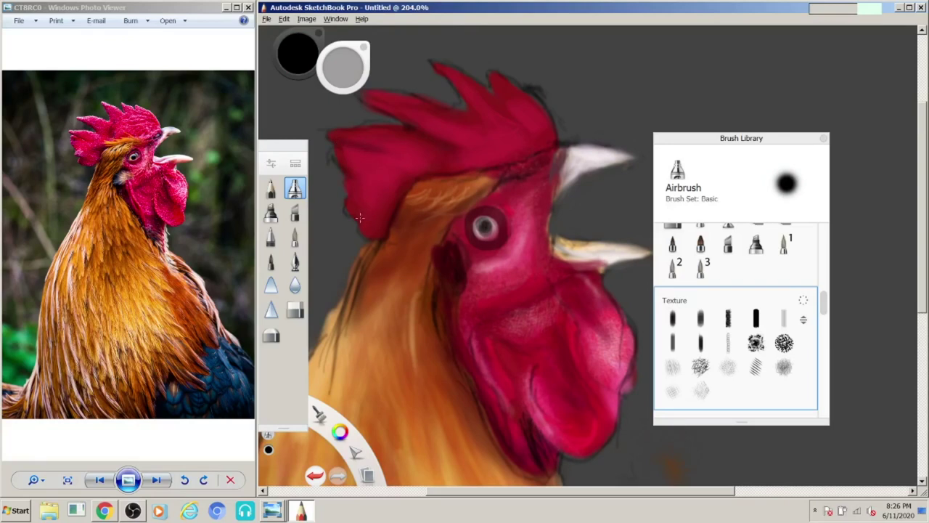
pyautogui.scroll(2, 363, 185)
# Step: Paint a pale-pink speckled texture across the comb with the Thorny brush
pyautogui.scroll(3, 130, 145)
pyautogui.keyDown('alt'); pyautogui.click(521, 207); pyautogui.keyUp('alt')
pyautogui.press('c')
pyautogui.press('b')
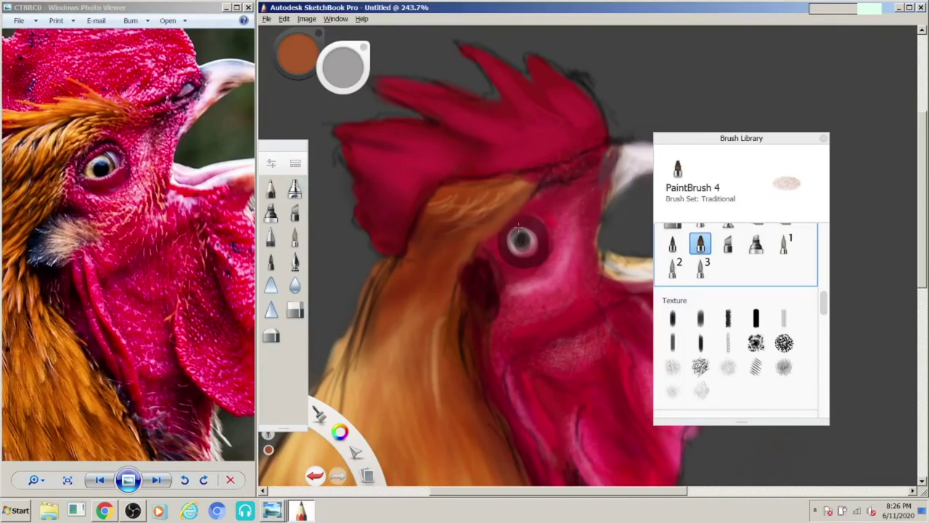
pyautogui.press('b')
pyautogui.press('b')
pyautogui.keyDown('alt'); pyautogui.click(520, 286); pyautogui.keyUp('alt')
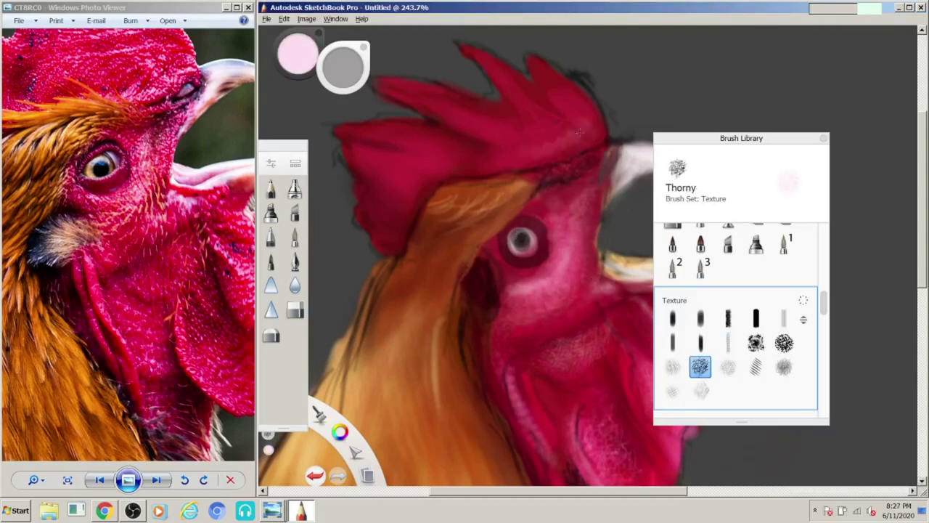
pyautogui.moveTo(566, 123); pyautogui.dragTo(392, 218)
# Step: With Brush 7, sample dark red and near-black tones from the comb and eye
pyautogui.keyDown('alt'); pyautogui.click(468, 136); pyautogui.keyUp('alt')
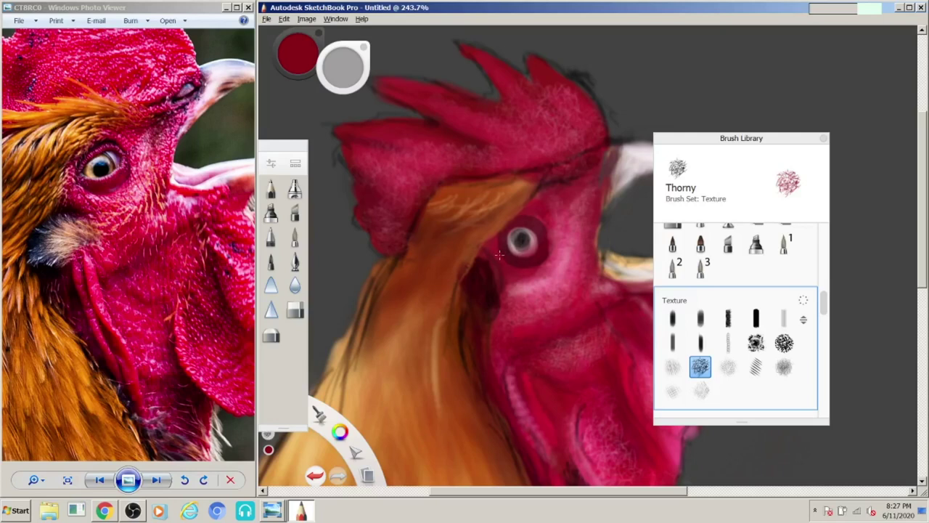
pyautogui.keyDown('alt'); pyautogui.click(550, 248); pyautogui.keyUp('alt')
pyautogui.press('b')
pyautogui.keyDown('alt'); pyautogui.click(512, 254); pyautogui.keyUp('alt')
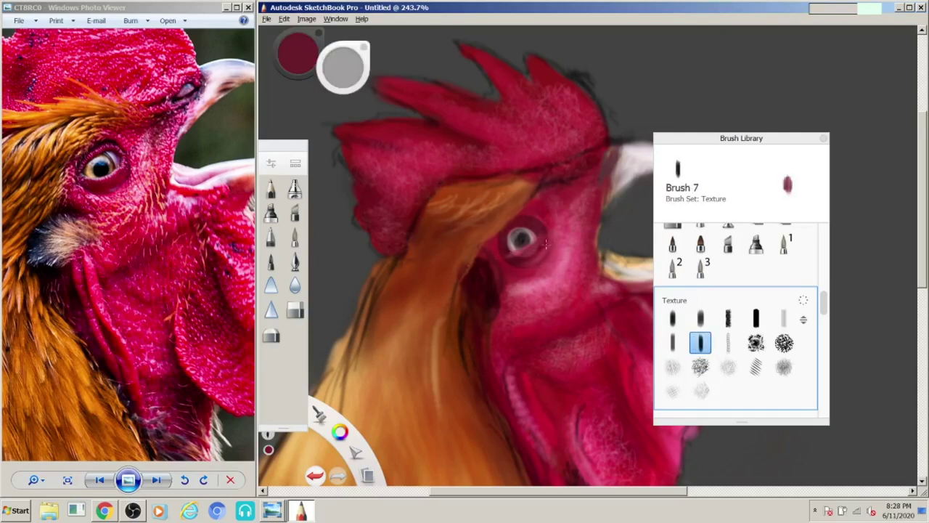
pyautogui.keyDown('alt'); pyautogui.click(519, 256); pyautogui.keyUp('alt')
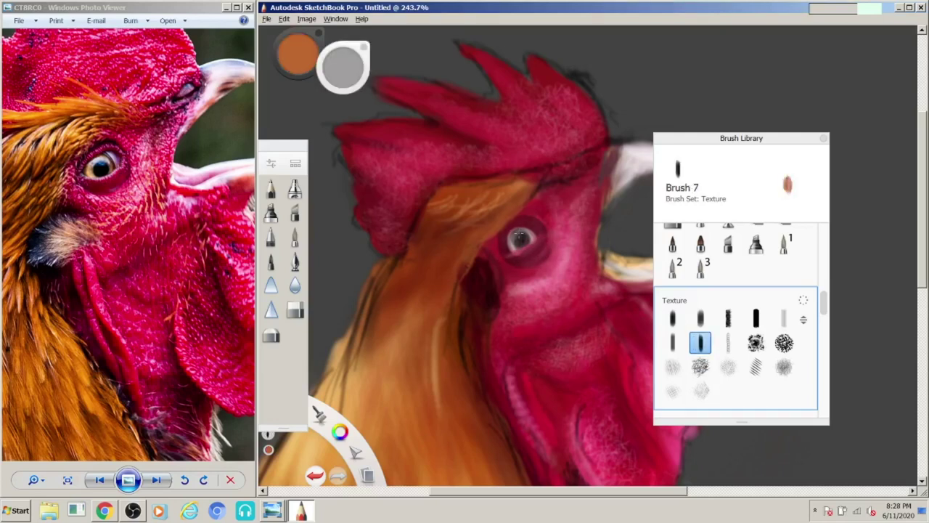
pyautogui.hotkey('ctrl', 'z')
pyautogui.keyDown('alt'); pyautogui.click(520, 238); pyautogui.keyUp('alt')
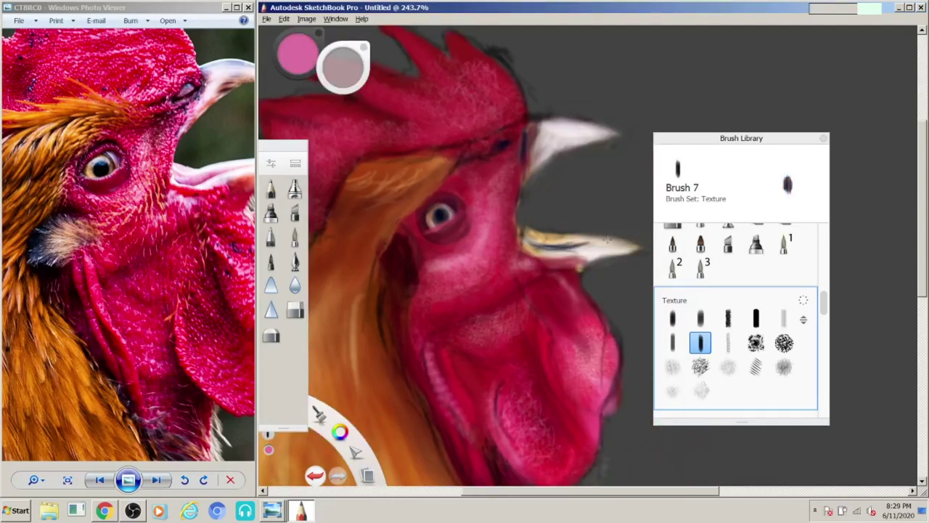
# Step: Add magenta and light-pink highlight strokes along the lower beak
pyautogui.moveTo(588, 246); pyautogui.dragTo(537, 246)
pyautogui.keyDown('alt'); pyautogui.click(532, 236); pyautogui.keyUp('alt')
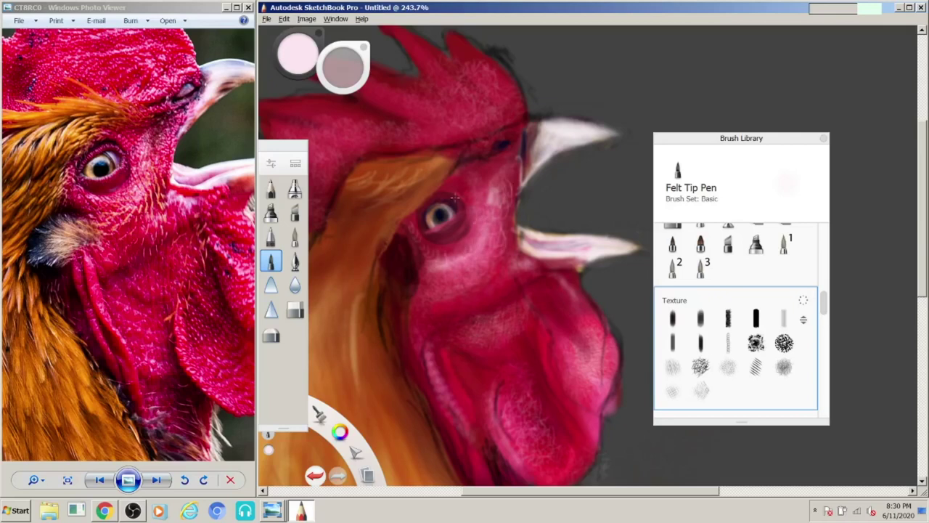
pyautogui.click(701, 318)
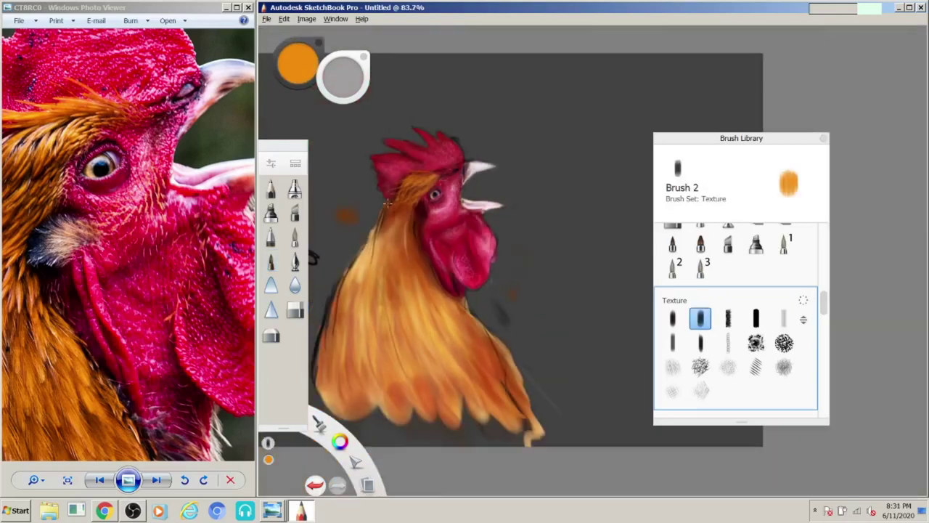
# Step: Sample a peach colour and add a light peach stroke near the eye
pyautogui.scroll(-2, 387, 204)
pyautogui.keyDown('alt'); pyautogui.click(510, 245); pyautogui.keyUp('alt')
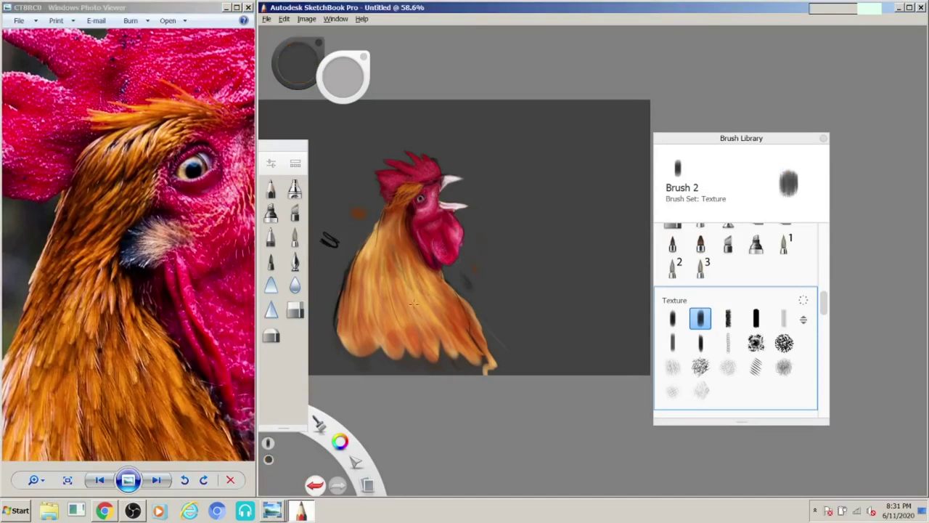
pyautogui.scroll(3, 410, 214)
pyautogui.keyDown('alt'); pyautogui.click(414, 200); pyautogui.keyUp('alt')
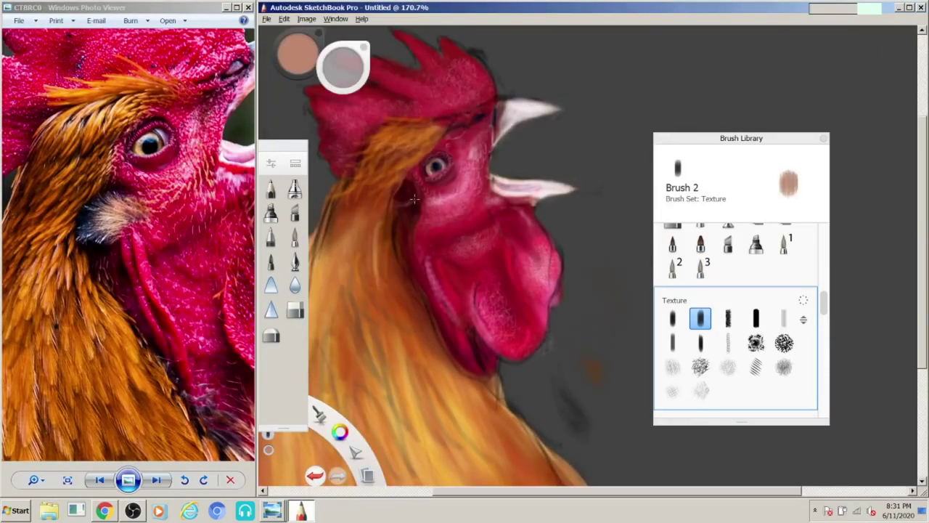
pyautogui.moveTo(409, 209)
pyautogui.mouseDown()
pyautogui.moveTo(413, 183)
pyautogui.moveTo(404, 246)
pyautogui.mouseUp()
# Step: Paint black accent strokes along the neck, wattle edge and under the comb
pyautogui.keyDown('alt'); pyautogui.click(395, 185); pyautogui.keyUp('alt')
pyautogui.moveTo(406, 267); pyautogui.dragTo(509, 413)
pyautogui.moveTo(397, 230)
pyautogui.mouseDown()
pyautogui.moveTo(387, 171)
pyautogui.moveTo(407, 105)
pyautogui.mouseUp()
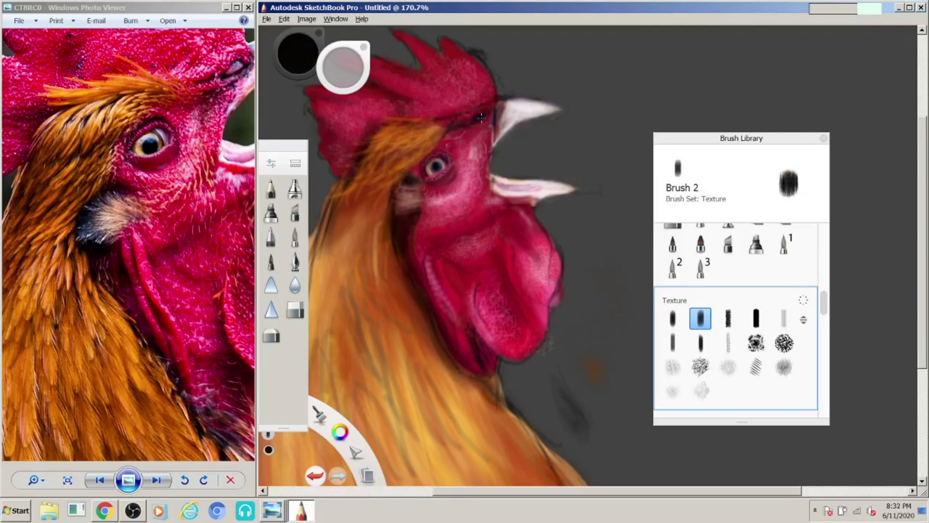
# Step: Pan the reference photo to the beak and sample its light grey and white tones
pyautogui.moveTo(129, 263); pyautogui.dragTo(113, 340)
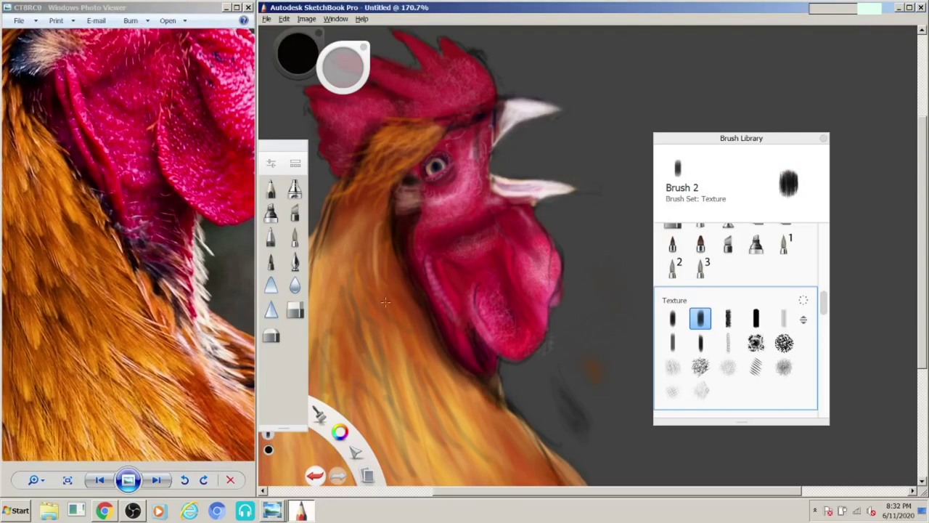
pyautogui.scroll(5, 488, 171)
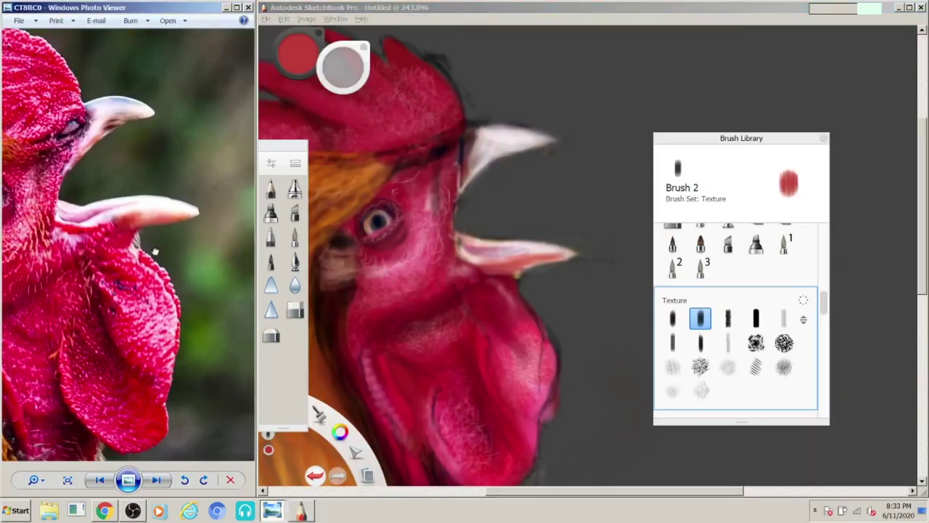
pyautogui.moveTo(138, 33); pyautogui.dragTo(187, 139)
pyautogui.keyDown('alt'); pyautogui.click(494, 147); pyautogui.keyUp('alt')
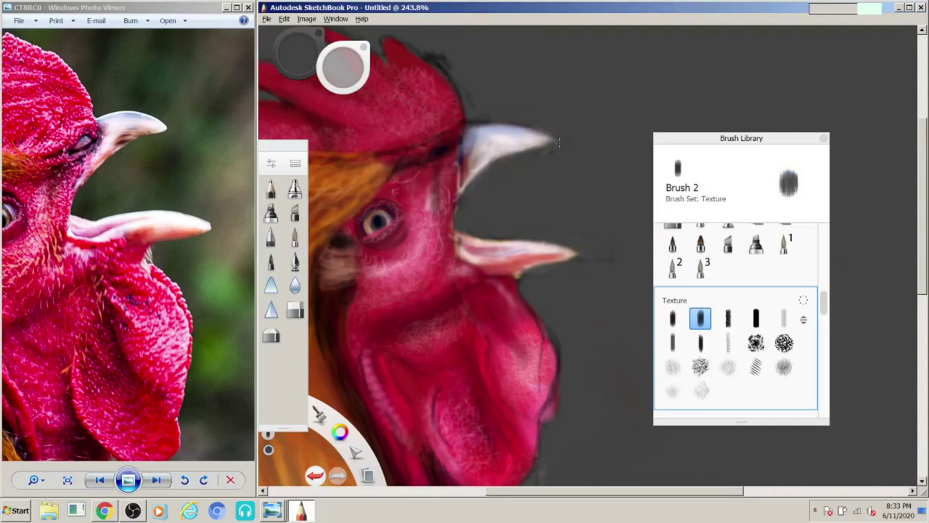
pyautogui.keyDown('alt'); pyautogui.click(508, 138); pyautogui.keyUp('alt')
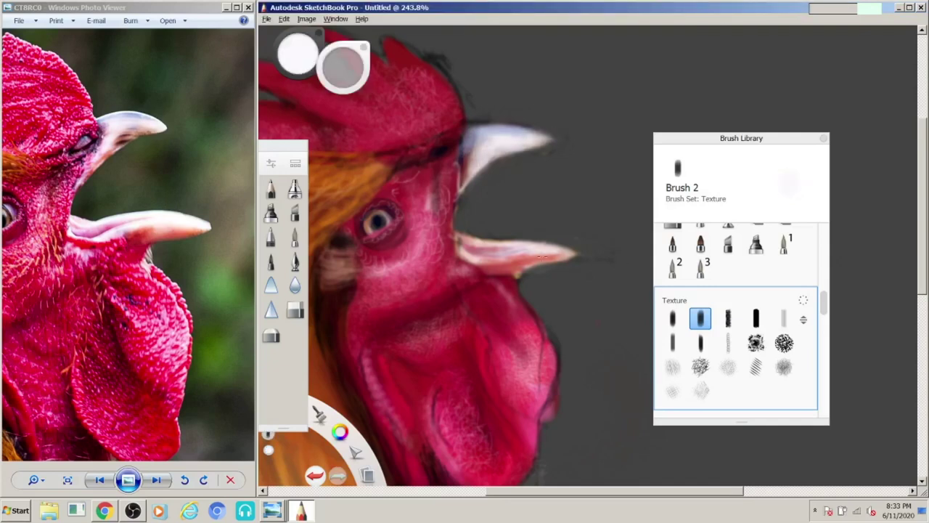
pyautogui.click(700, 367)
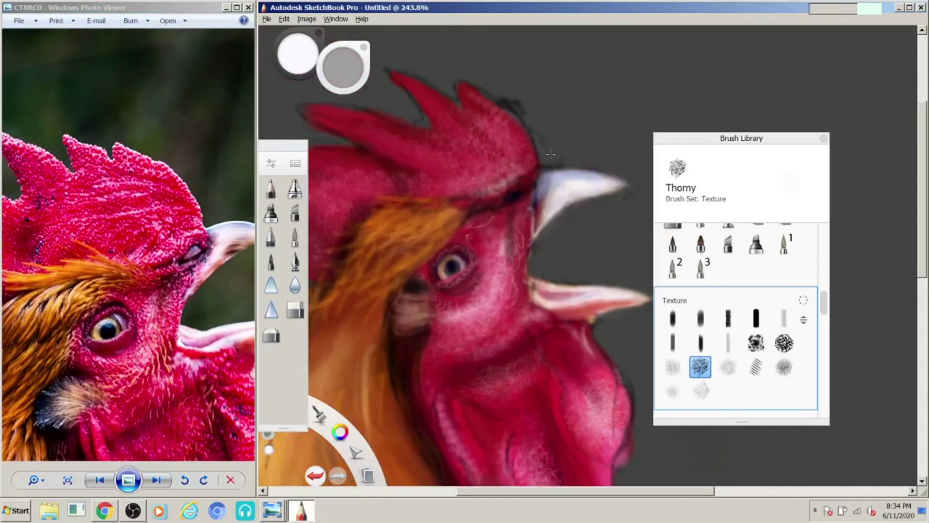
pyautogui.hotkey('ctrl', 'alt', '0')
pyautogui.scroll(-1, 569, 279)
# Step: Draw dark grey hair strokes down the neck feathers with Brush 8
pyautogui.click(728, 342)
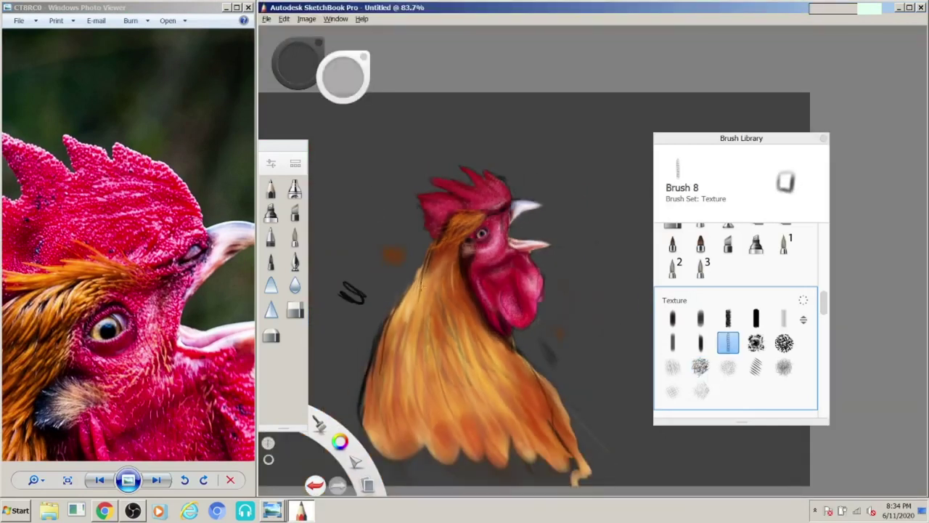
pyautogui.moveTo(450, 414); pyautogui.dragTo(457, 231)
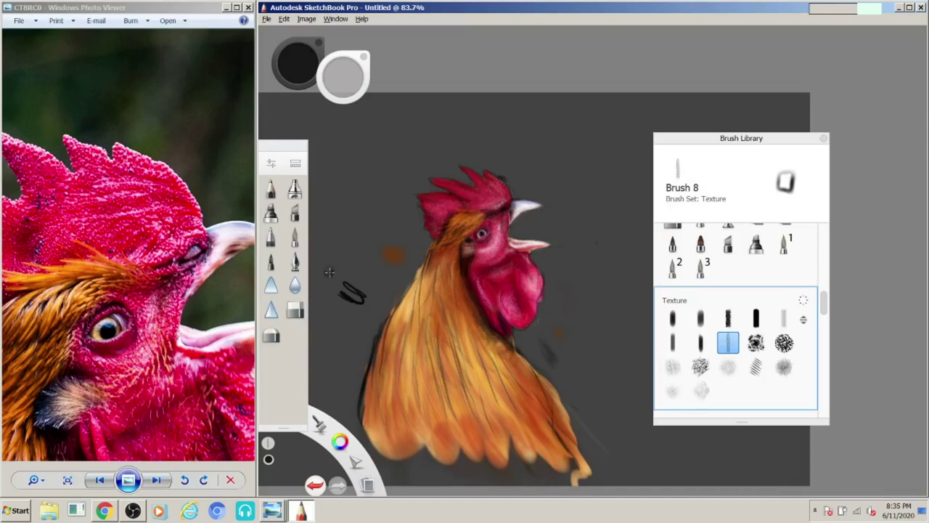
pyautogui.scroll(-2, 534, 291)
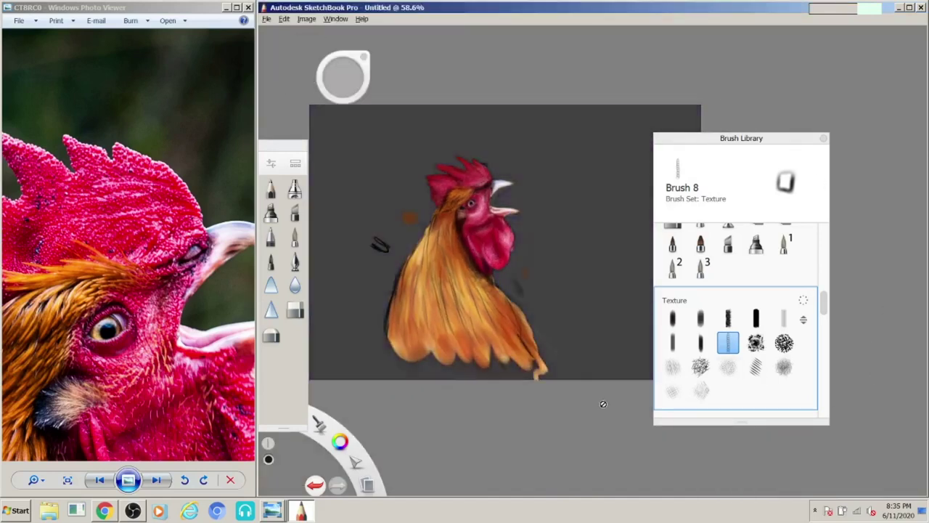
# Step: Erase the stray black scribble left of the rooster with the Hard Eraser
pyautogui.press('Return')
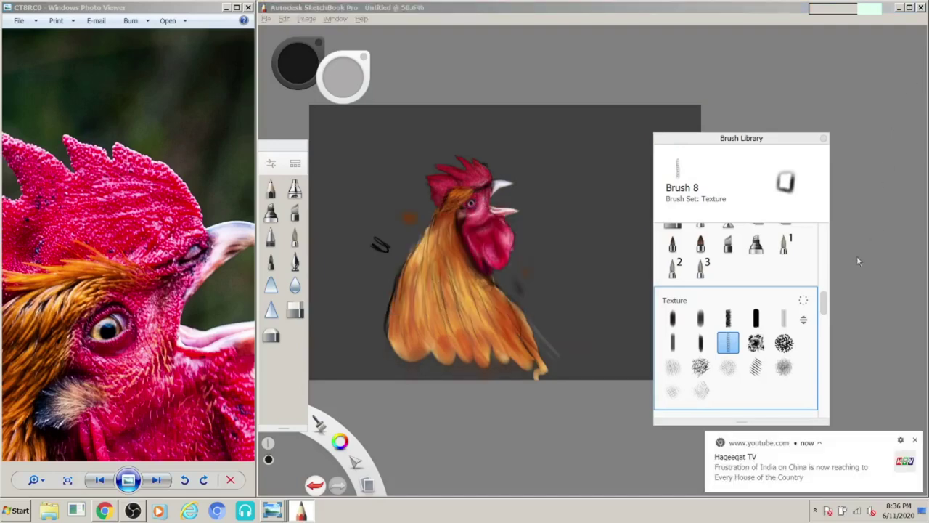
pyautogui.press('e')
pyautogui.click(378, 243)
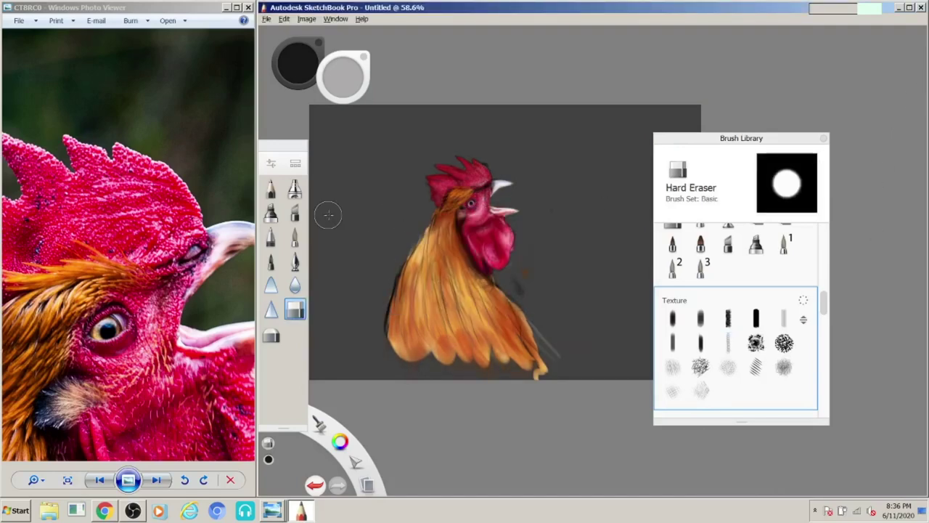